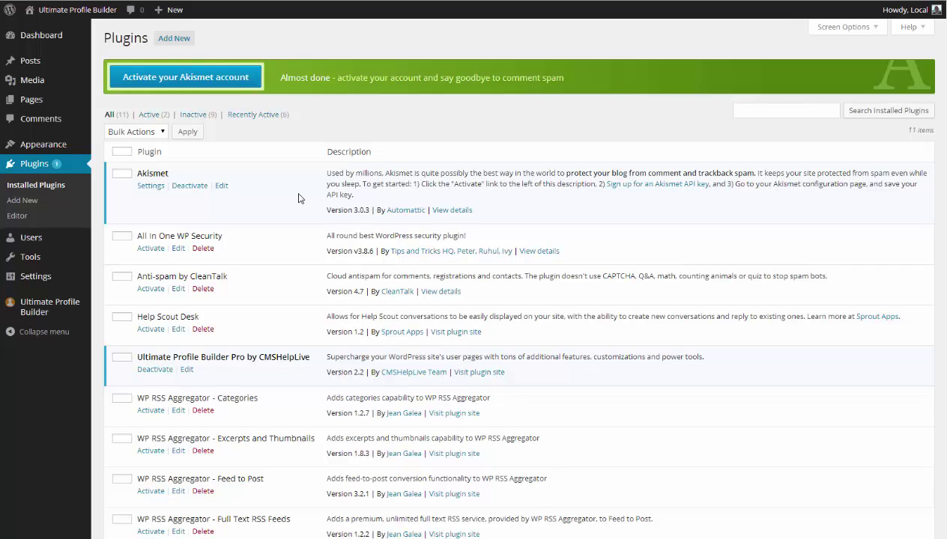
Open the Ultimate Profile Builder page listing the [UPB_account] and [UPB_profile] shortcodes.
{"action": "left_click", "coordinate": [61, 318]}
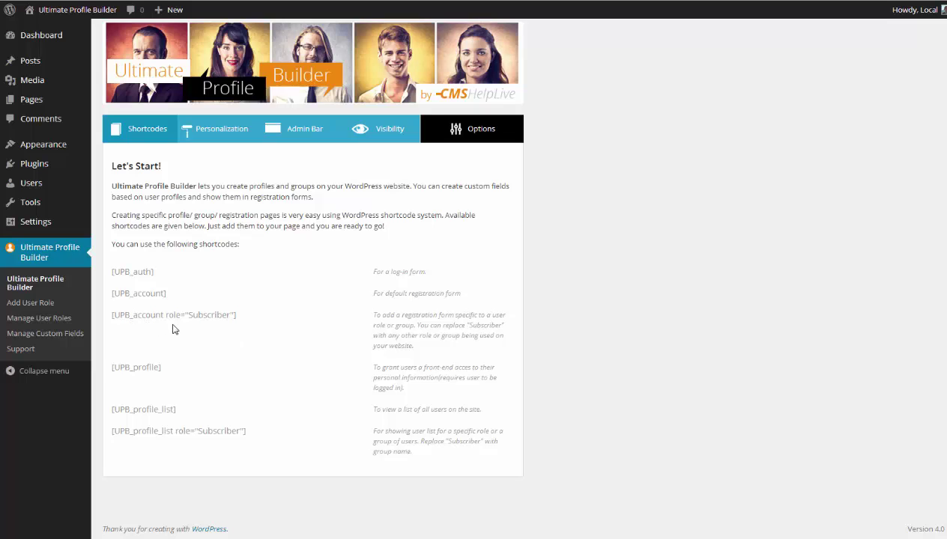
Review the Personalization registration and welcome email texts, then show the per-role Admin Bar settings.
{"action": "left_click", "coordinate": [219, 135]}
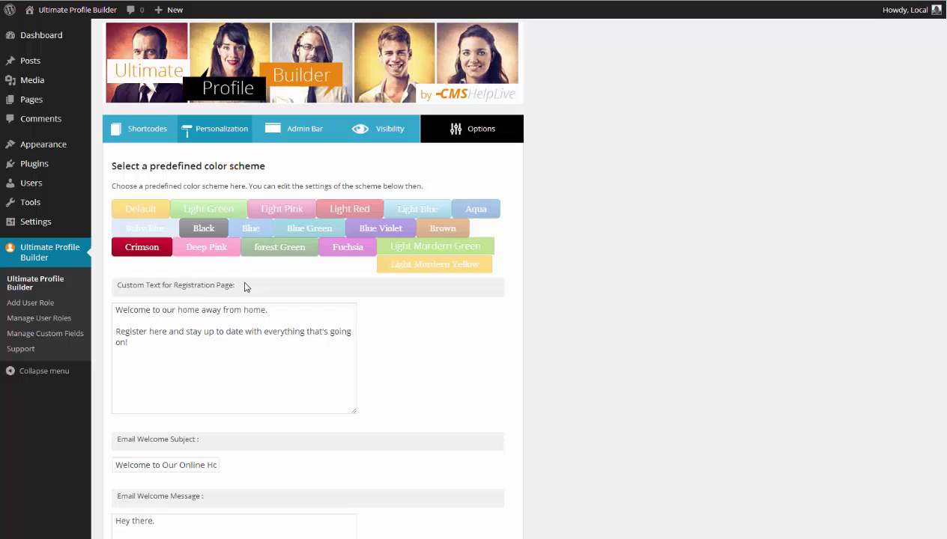
{"action": "scroll", "coordinate": [251, 287], "scroll_direction": "down", "scroll_amount": 3}
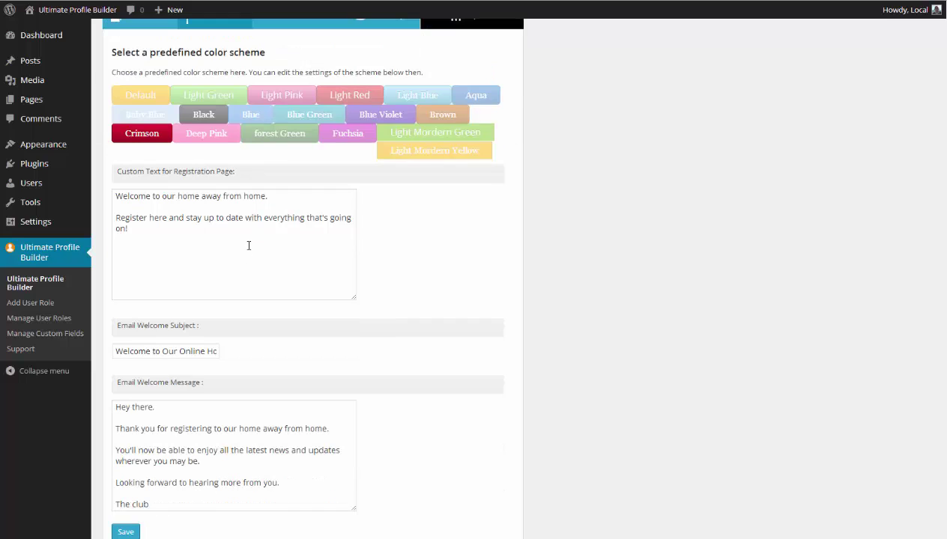
{"action": "scroll", "coordinate": [249, 244], "scroll_direction": "down", "scroll_amount": 2}
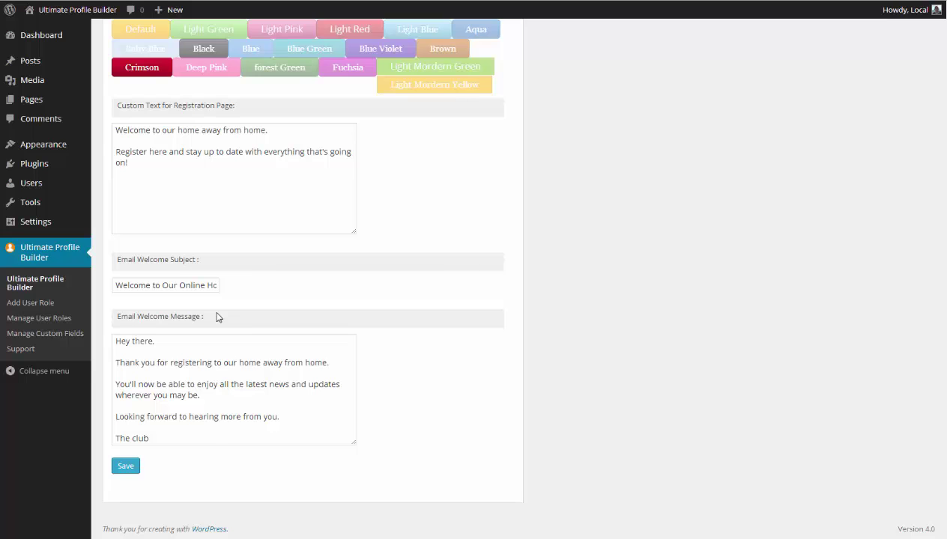
{"action": "scroll", "coordinate": [217, 317], "scroll_direction": "up", "scroll_amount": 3}
{"action": "left_click", "coordinate": [291, 122]}
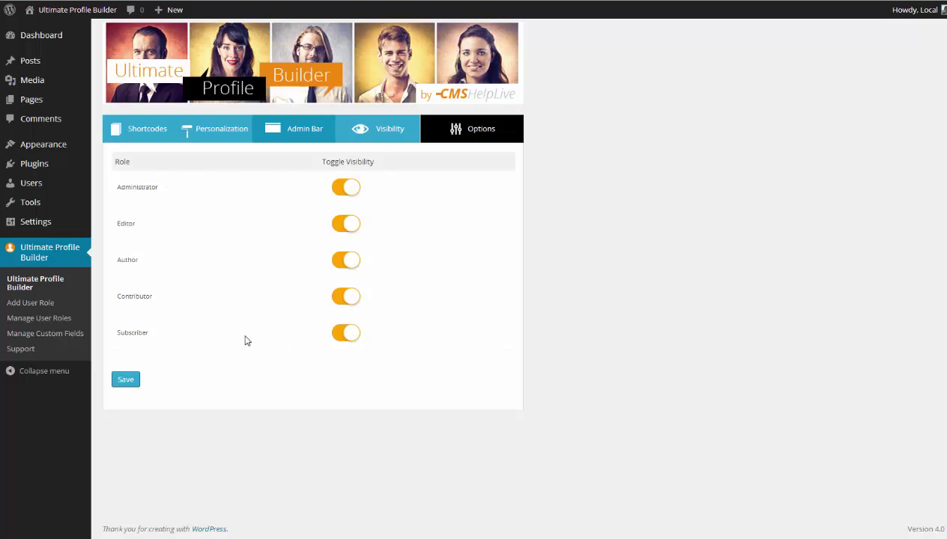
Show the Visibility settings, toggling WP eCommerce on and back off so it stays disabled.
{"action": "left_click", "coordinate": [346, 133]}
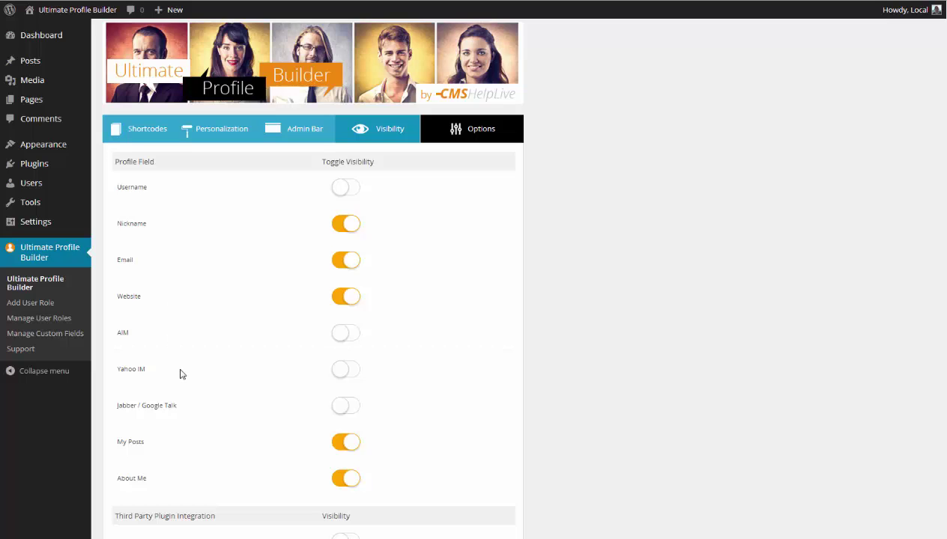
{"action": "scroll", "coordinate": [187, 381], "scroll_direction": "down", "scroll_amount": 1}
{"action": "scroll", "coordinate": [189, 382], "scroll_direction": "down", "scroll_amount": 3}
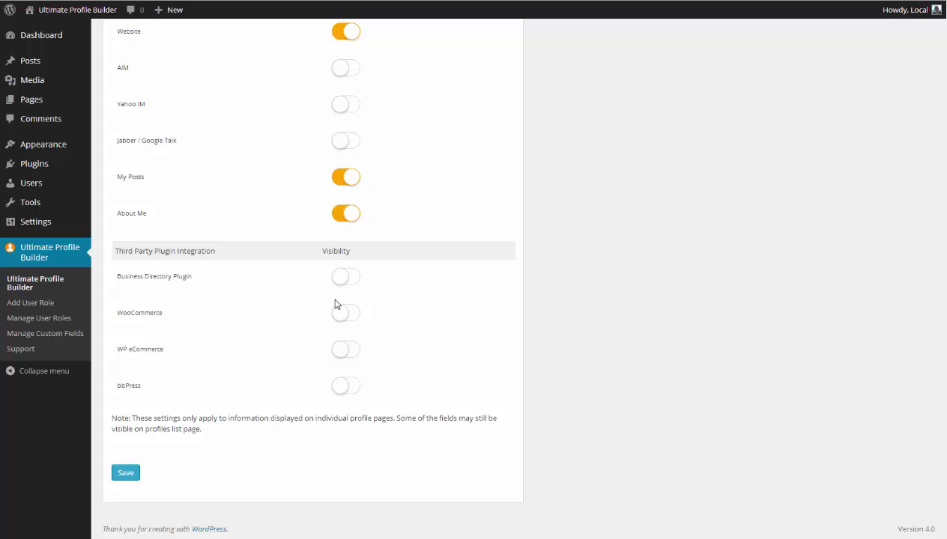
{"action": "left_click", "coordinate": [346, 353]}
{"action": "left_click", "coordinate": [342, 353]}
{"action": "scroll", "coordinate": [193, 444], "scroll_direction": "up", "scroll_amount": 5}
Review the General Settings dropdowns, keeping No password, 2 profiles per page, Box View, Facebook Login disabled.
{"action": "left_click", "coordinate": [450, 140]}
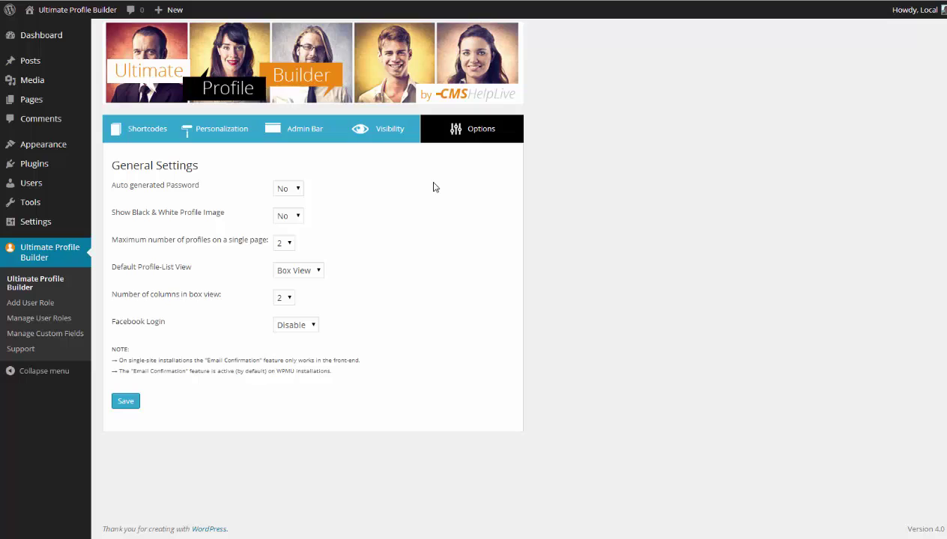
{"action": "left_click", "coordinate": [297, 190]}
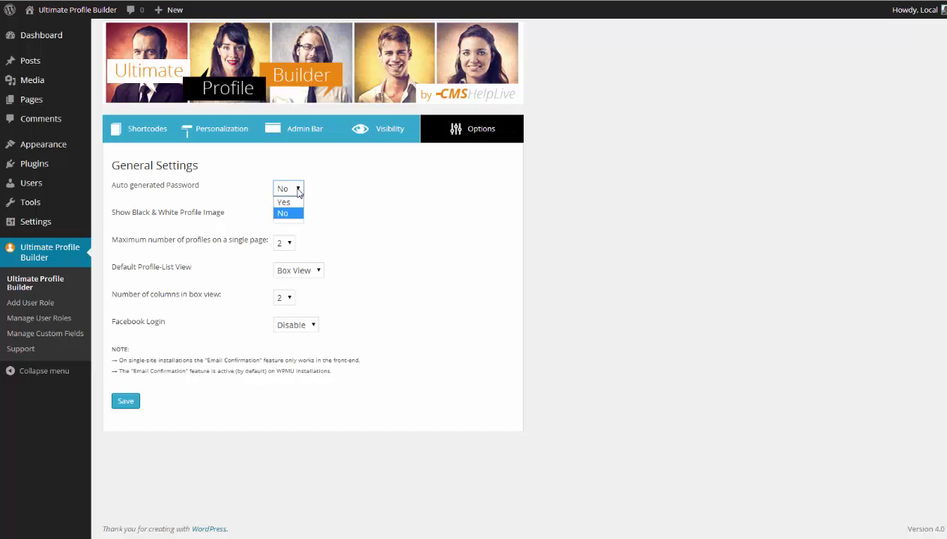
{"action": "left_click", "coordinate": [338, 199]}
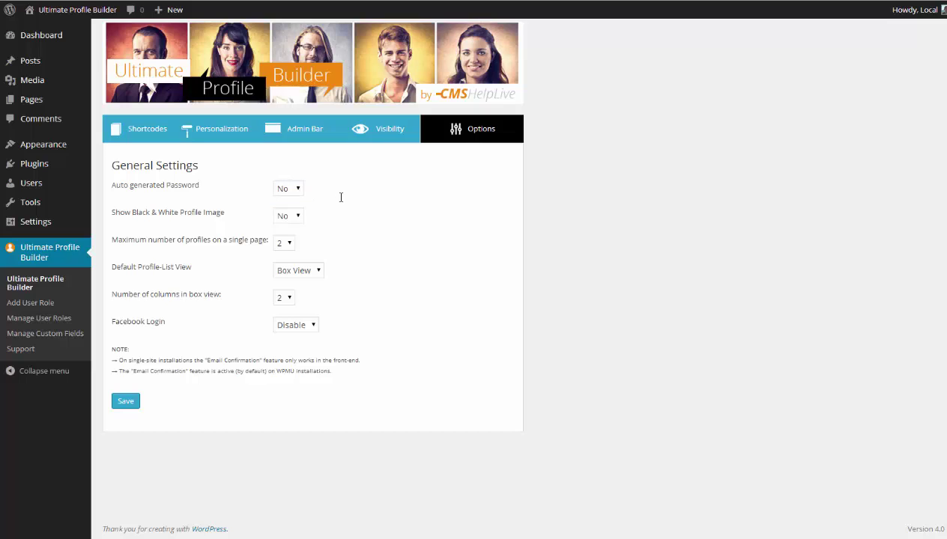
{"action": "left_click", "coordinate": [296, 215]}
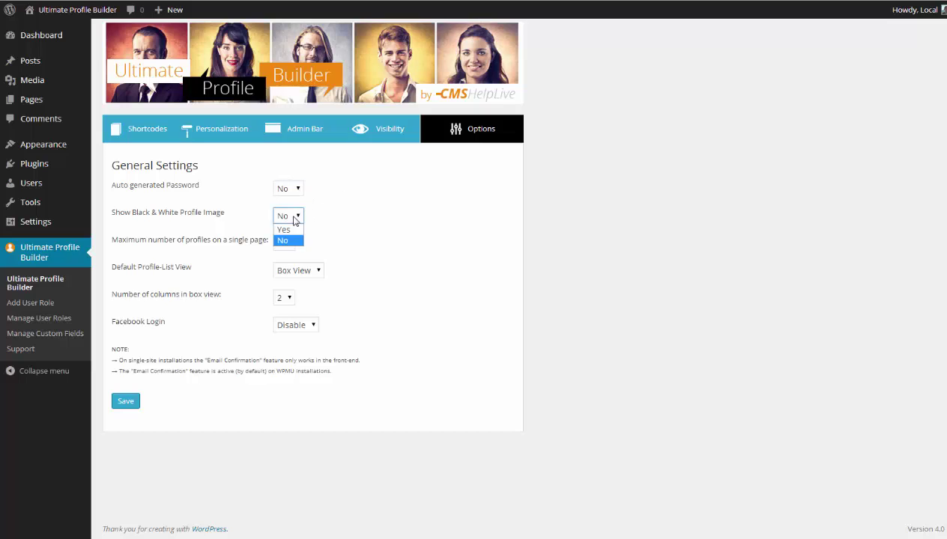
{"action": "left_click", "coordinate": [333, 225]}
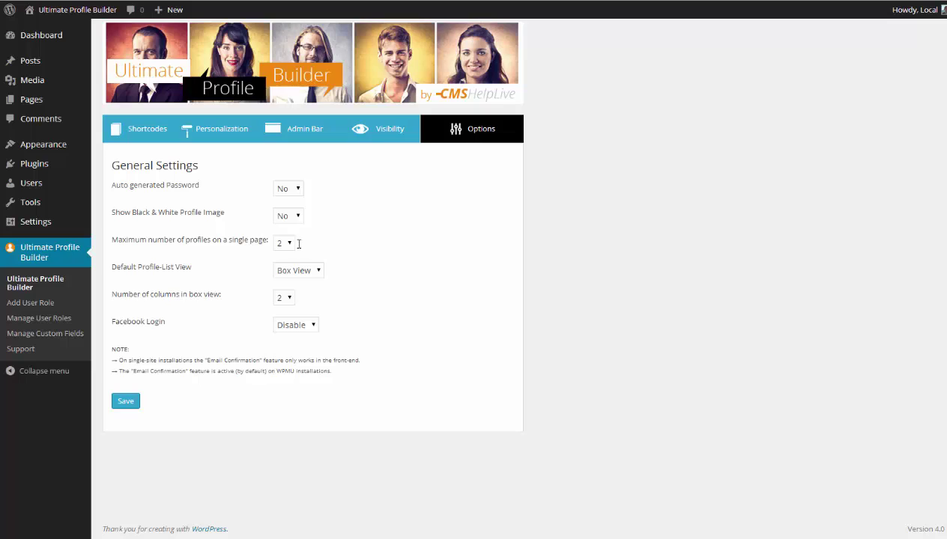
{"action": "left_click", "coordinate": [290, 247]}
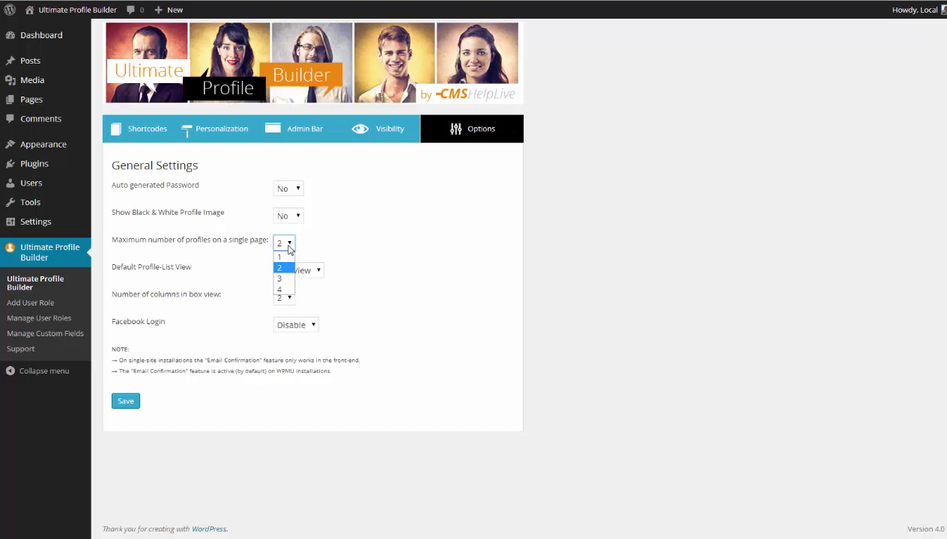
{"action": "left_click", "coordinate": [345, 250]}
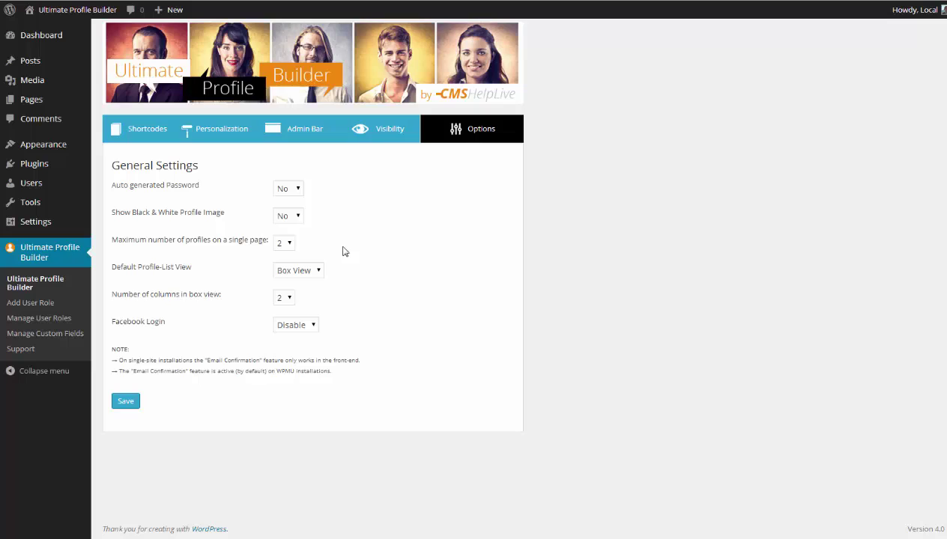
{"action": "left_click", "coordinate": [310, 273]}
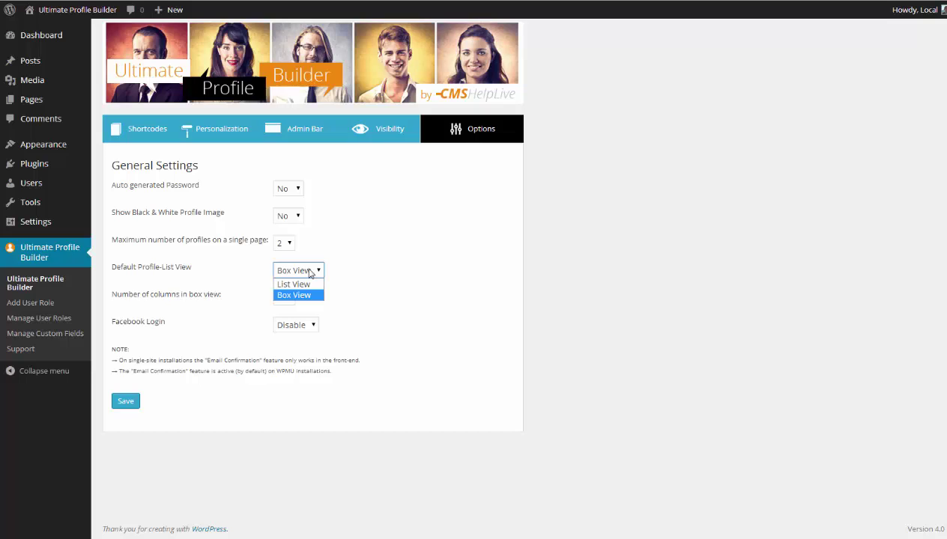
{"action": "left_click", "coordinate": [351, 271]}
{"action": "left_click", "coordinate": [307, 333]}
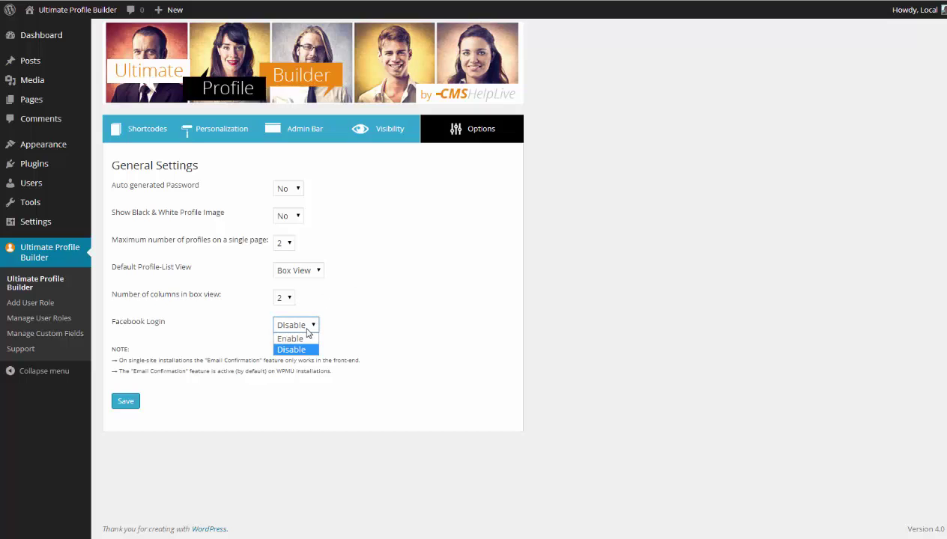
{"action": "left_click", "coordinate": [368, 317]}
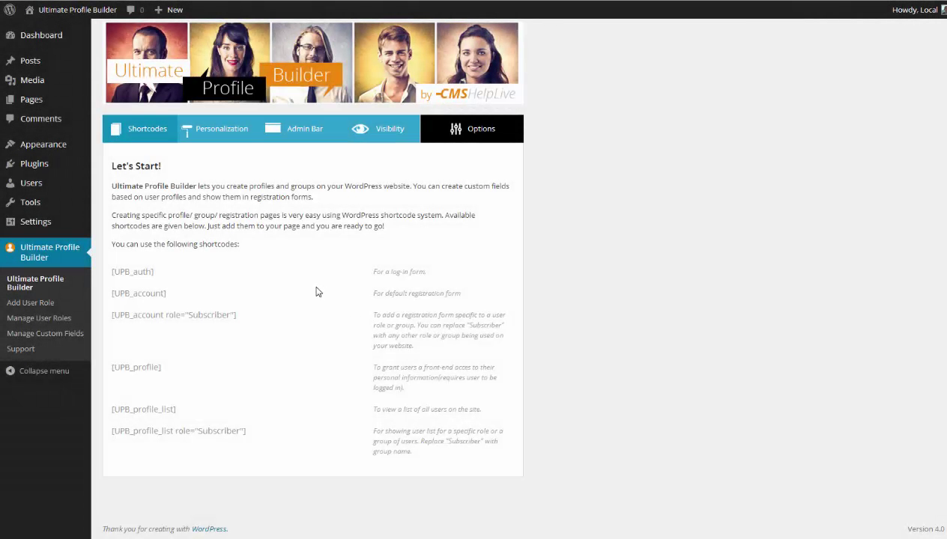
Add a user role named 'Fan' with Subscriber permission level and save it.
{"action": "left_click", "coordinate": [42, 305]}
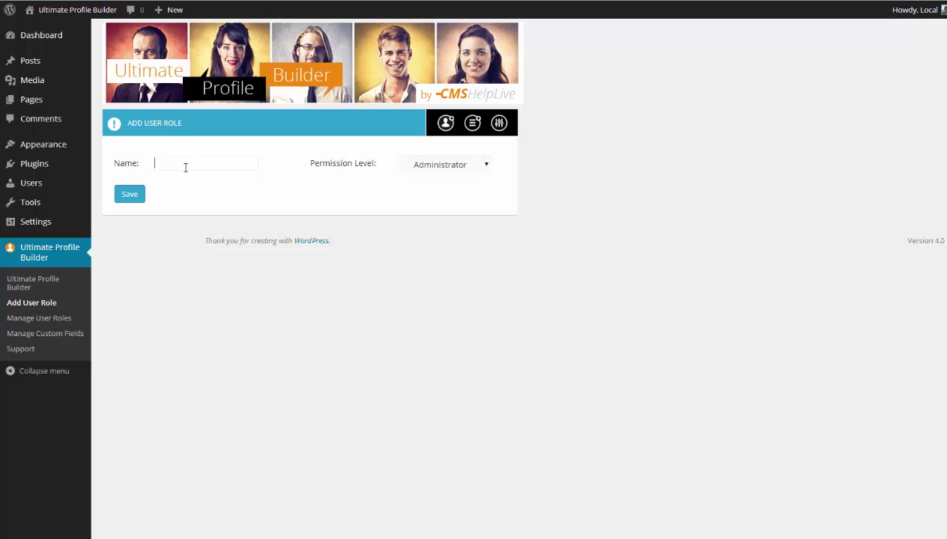
{"action": "type", "text": "Fan"}
{"action": "left_click", "coordinate": [185, 179]}
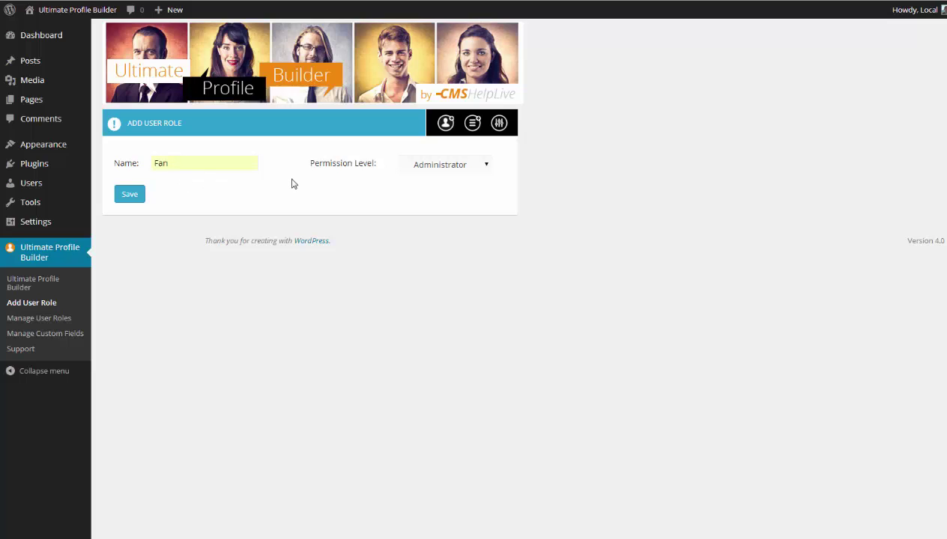
{"action": "left_click", "coordinate": [424, 168]}
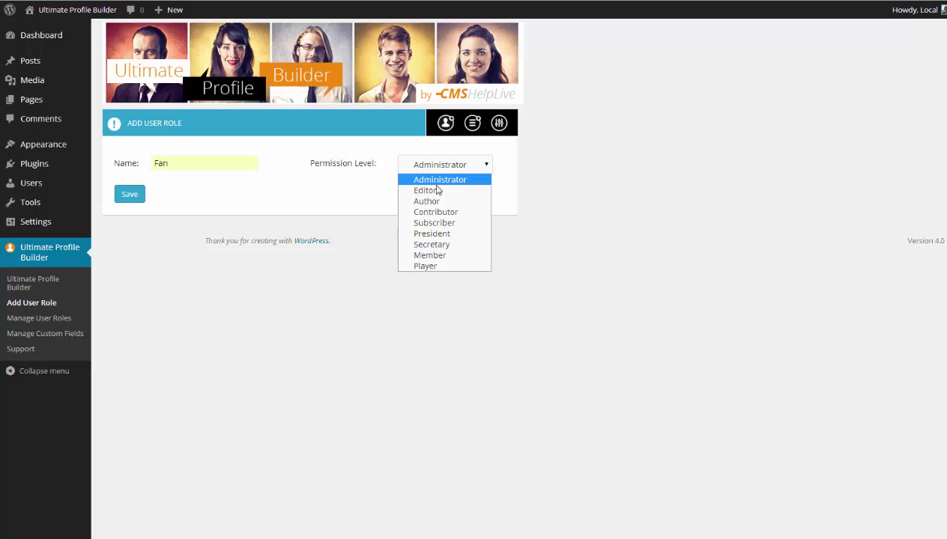
{"action": "left_click", "coordinate": [453, 223]}
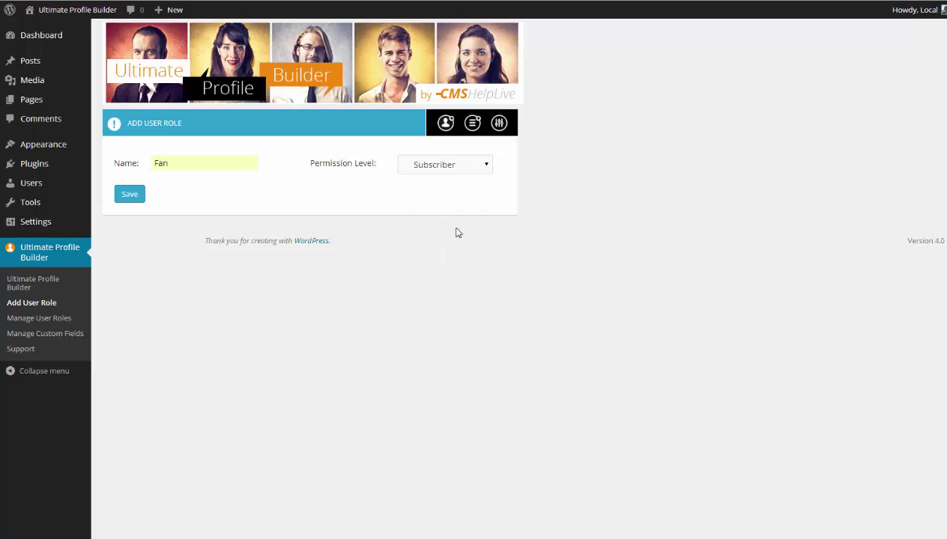
{"action": "left_click", "coordinate": [130, 196]}
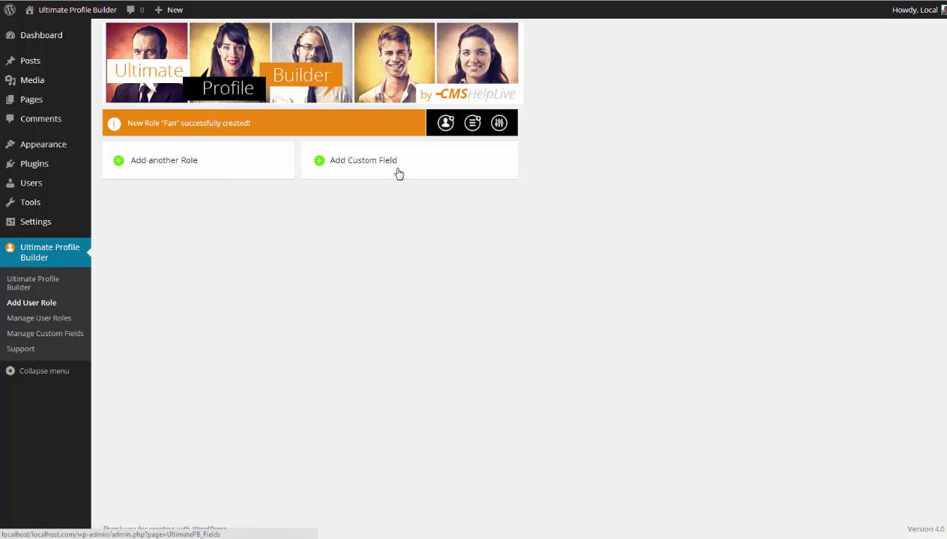
Confirm Fan appears as role 10 in Manage User Roles, then open Manage Custom Fields.
{"action": "left_click", "coordinate": [39, 318]}
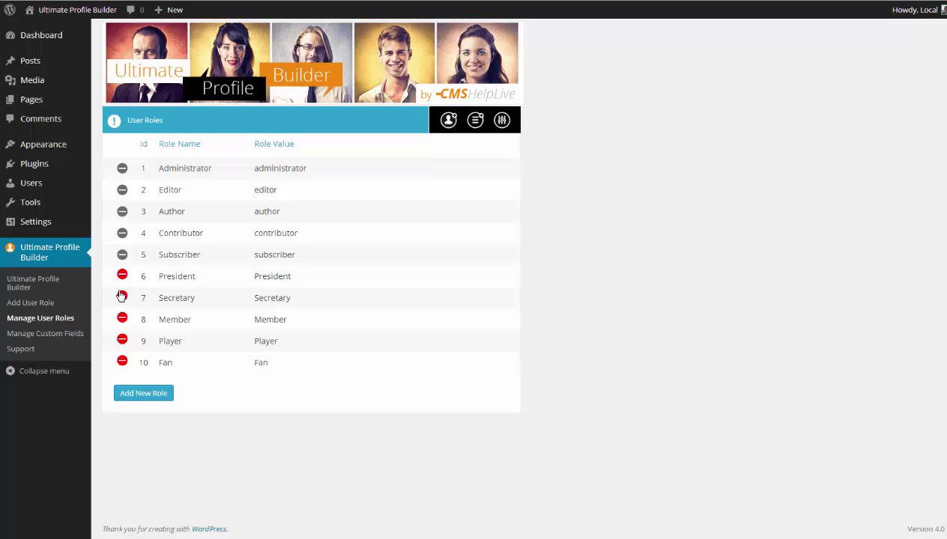
{"action": "left_click", "coordinate": [77, 339]}
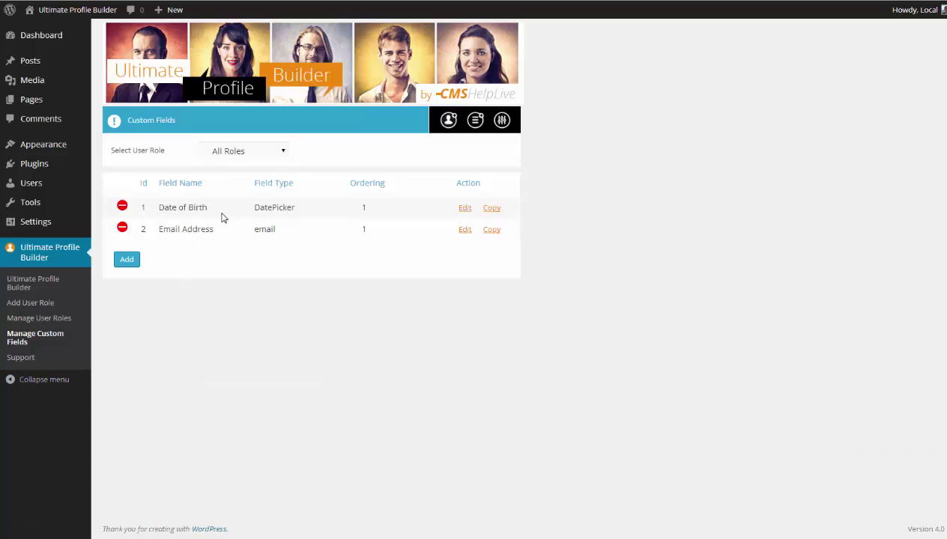
Filter custom fields by Administrator, President and Player roles, then start a new custom field.
{"action": "left_click", "coordinate": [245, 153]}
{"action": "left_click", "coordinate": [239, 177]}
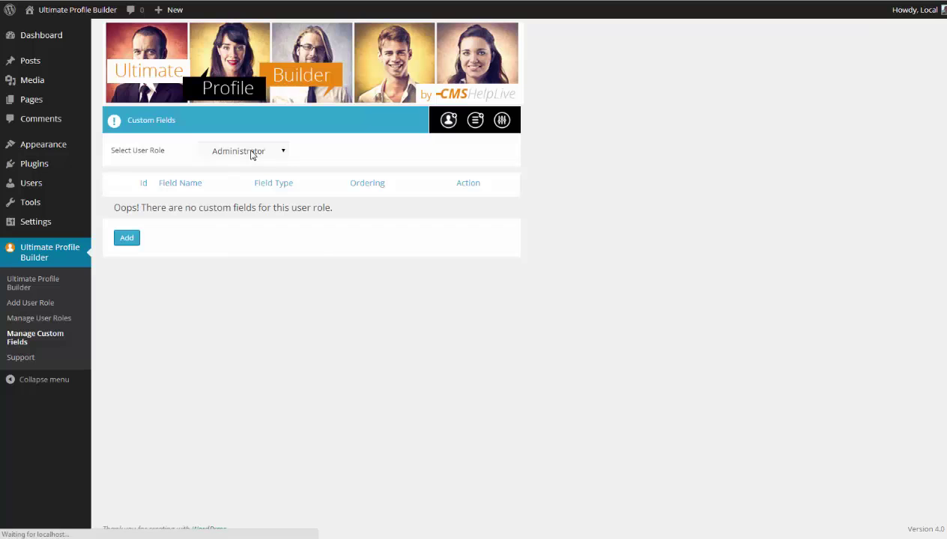
{"action": "left_click", "coordinate": [251, 154]}
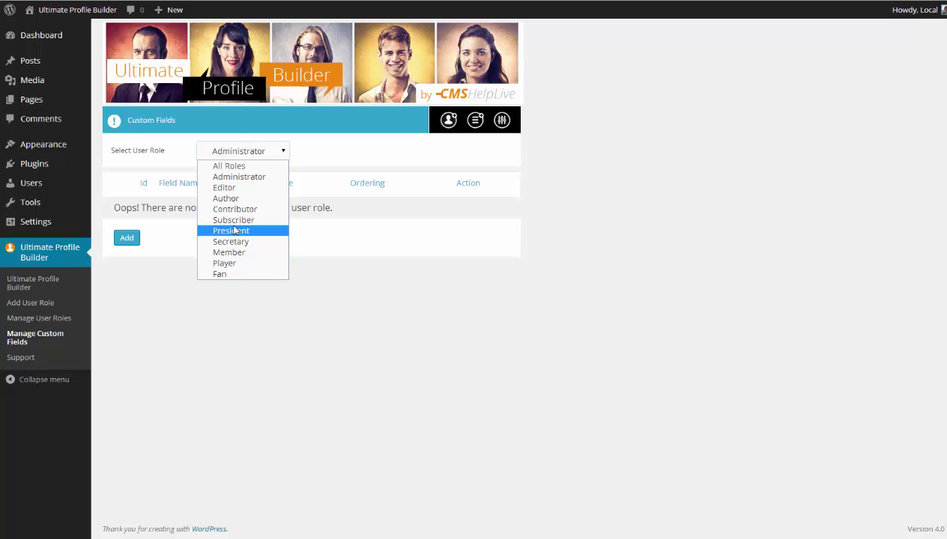
{"action": "left_click", "coordinate": [297, 281]}
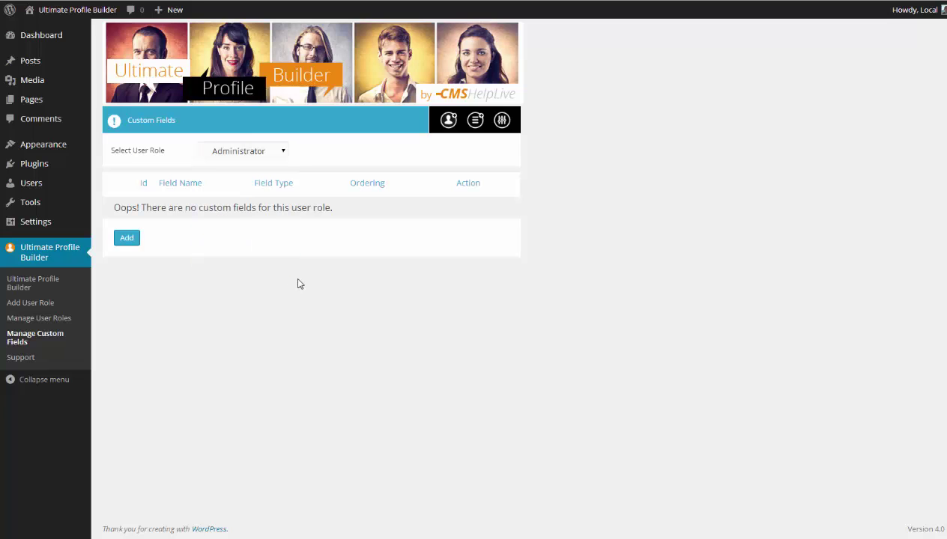
{"action": "left_click", "coordinate": [247, 154]}
{"action": "left_click", "coordinate": [248, 231]}
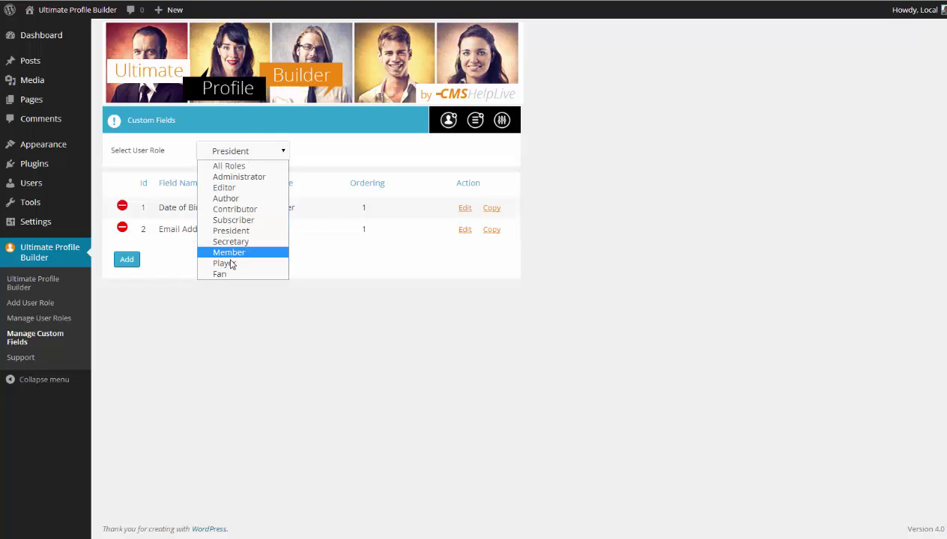
{"action": "left_click", "coordinate": [231, 260]}
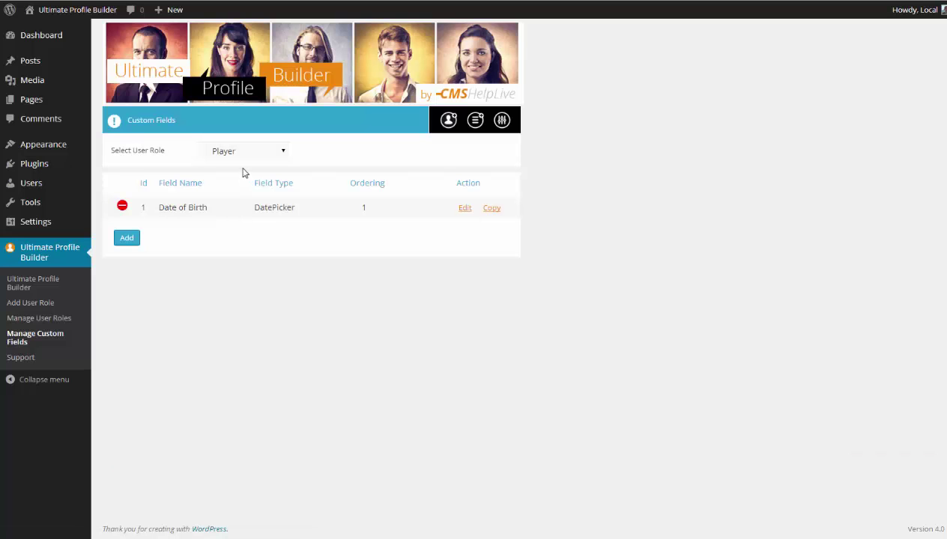
{"action": "left_click", "coordinate": [242, 152]}
{"action": "left_click", "coordinate": [137, 313]}
{"action": "left_click", "coordinate": [128, 238]}
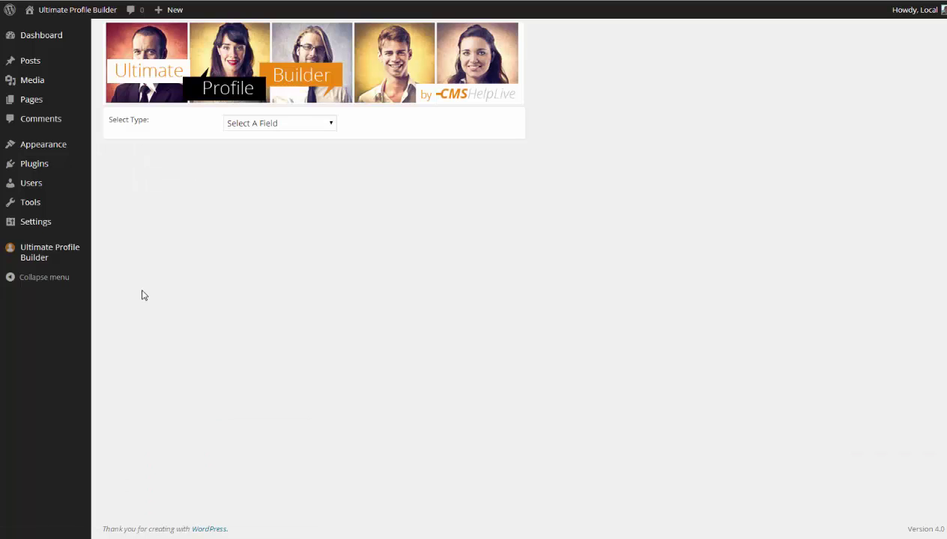
Make the new field a Text Area for the Fan role, labelled 'Your favourite Player'.
{"action": "left_click", "coordinate": [240, 129]}
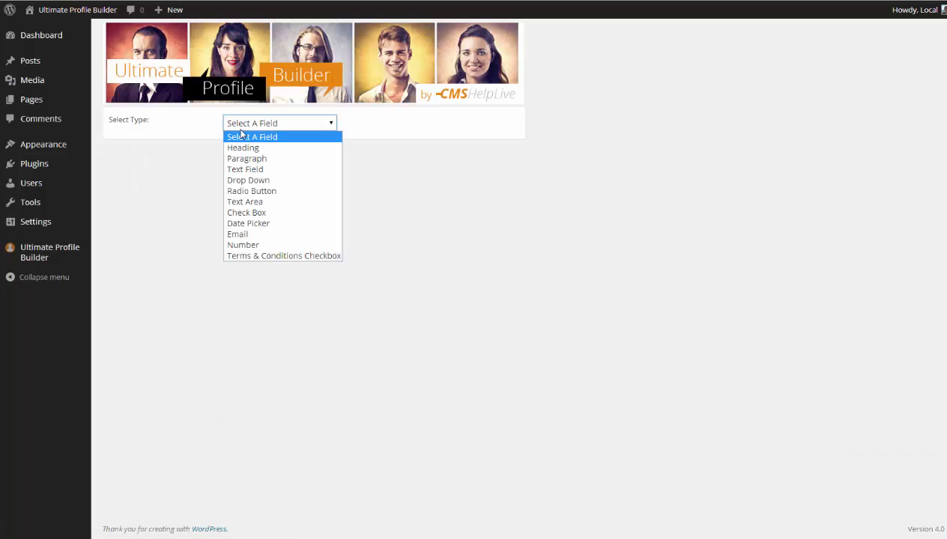
{"action": "left_click", "coordinate": [274, 208]}
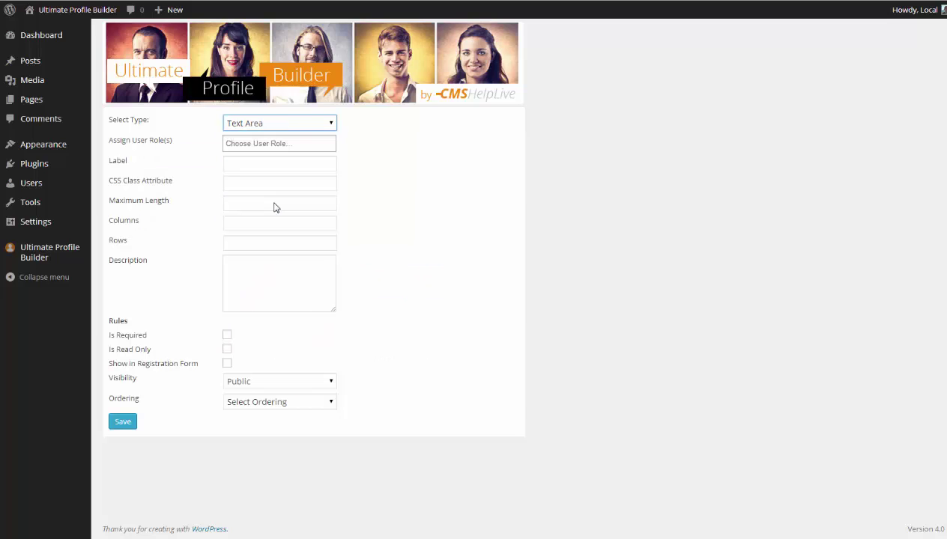
{"action": "left_click", "coordinate": [266, 142]}
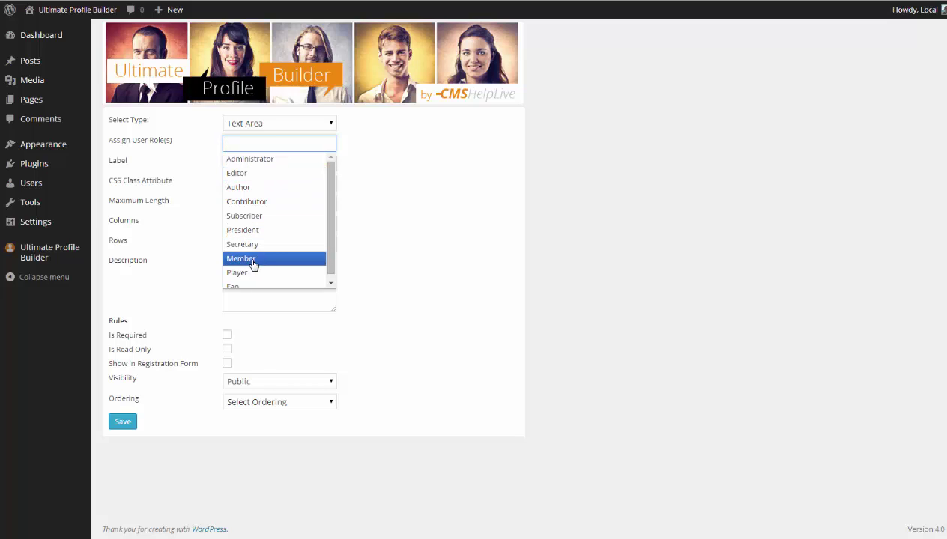
{"action": "left_click", "coordinate": [243, 283]}
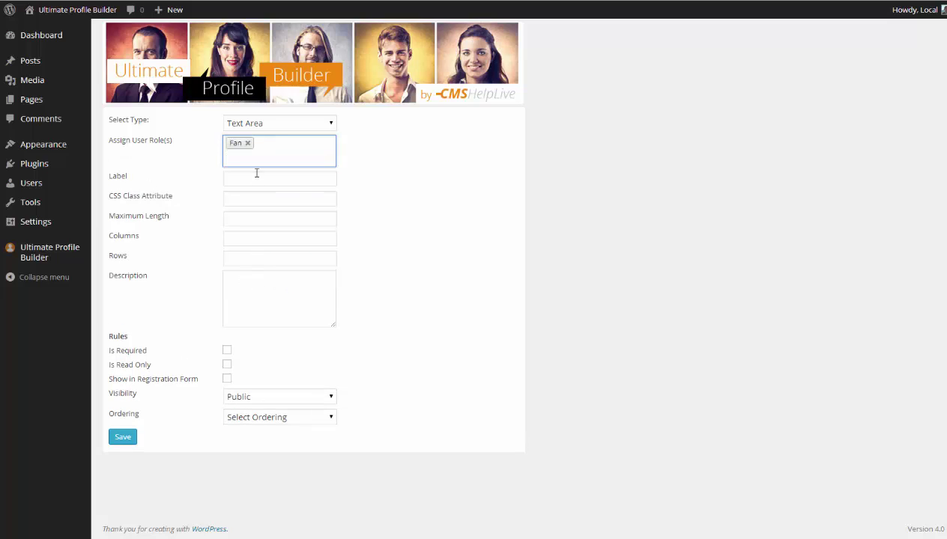
{"action": "left_click", "coordinate": [256, 176]}
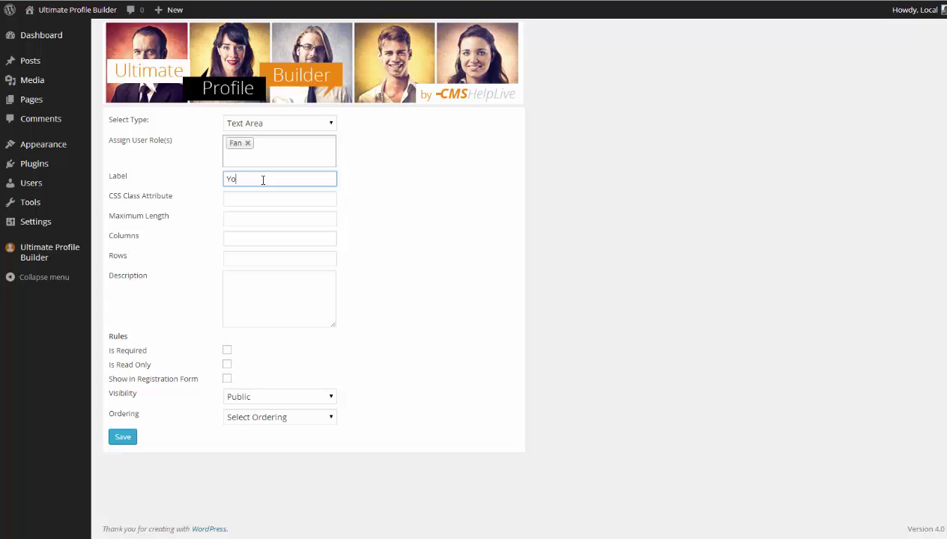
{"action": "type", "text": "Your favourite Player"}
{"action": "left_click", "coordinate": [255, 201]}
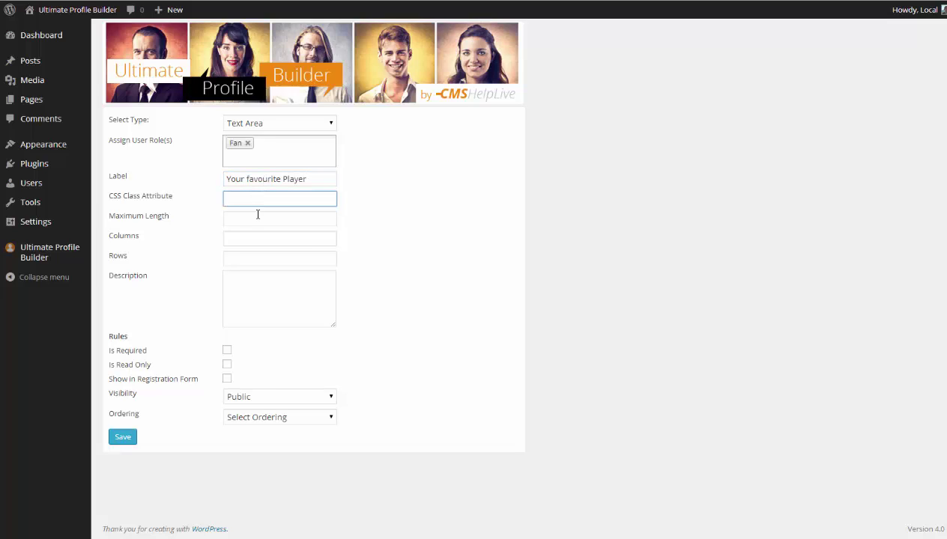
Limit it to 30 characters, make it required and shown at registration, ordering 3, and save.
{"action": "left_click", "coordinate": [255, 215]}
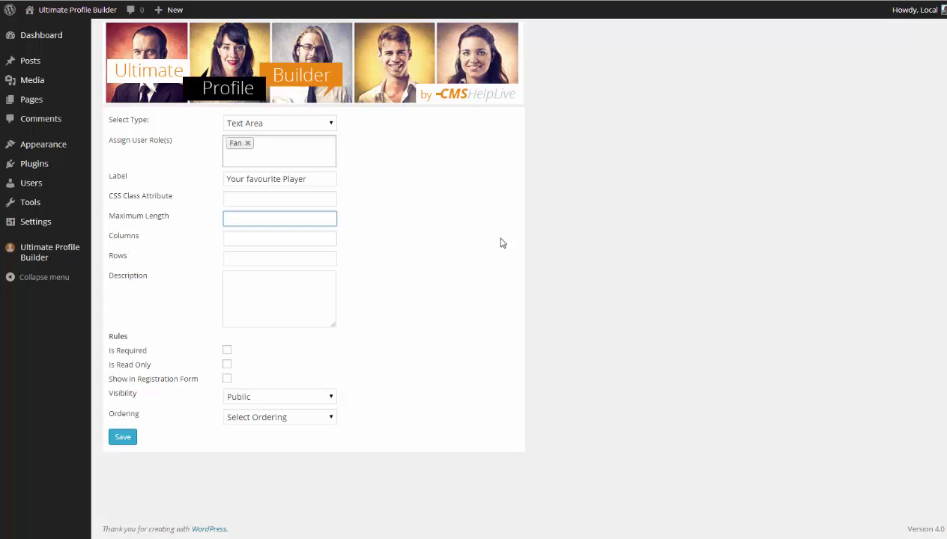
{"action": "type", "text": "30"}
{"action": "left_click", "coordinate": [229, 352]}
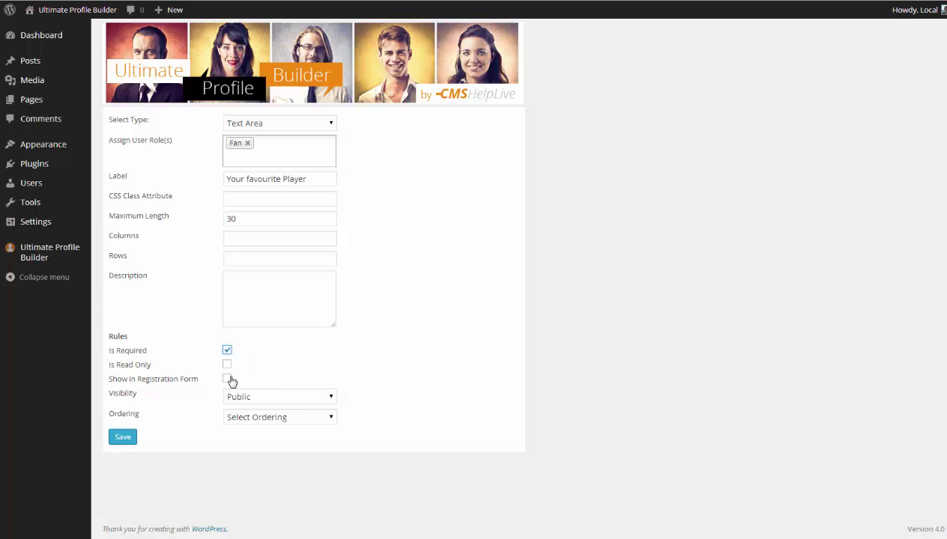
{"action": "left_click", "coordinate": [227, 378]}
{"action": "left_click", "coordinate": [252, 420]}
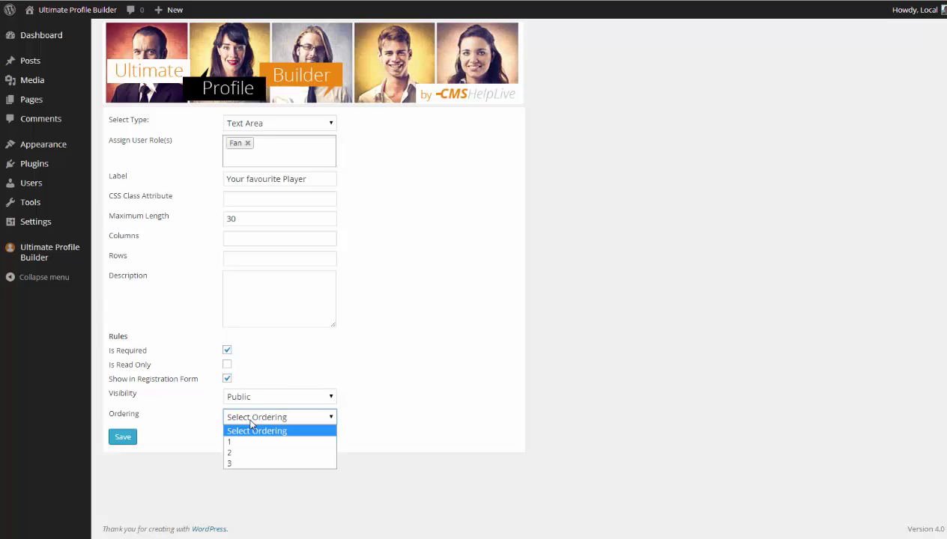
{"action": "left_click", "coordinate": [232, 463]}
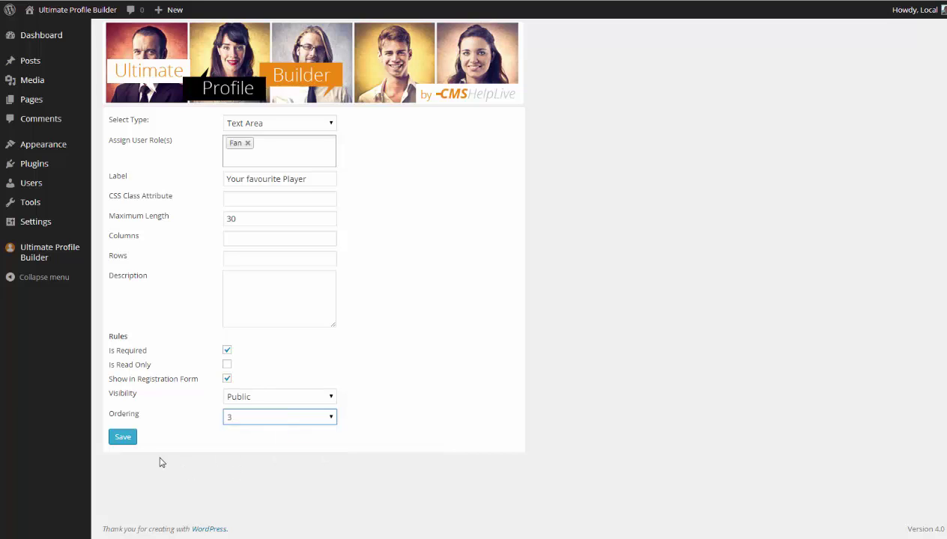
{"action": "left_click", "coordinate": [123, 439]}
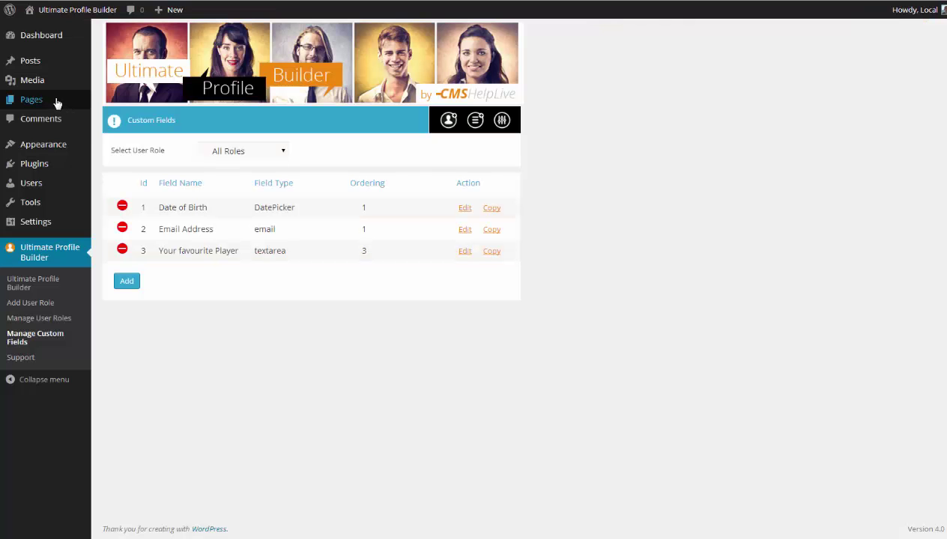
Browse All Pages and the UPB Login Page editor, then open the UPB Member Page.
{"action": "left_click", "coordinate": [47, 103]}
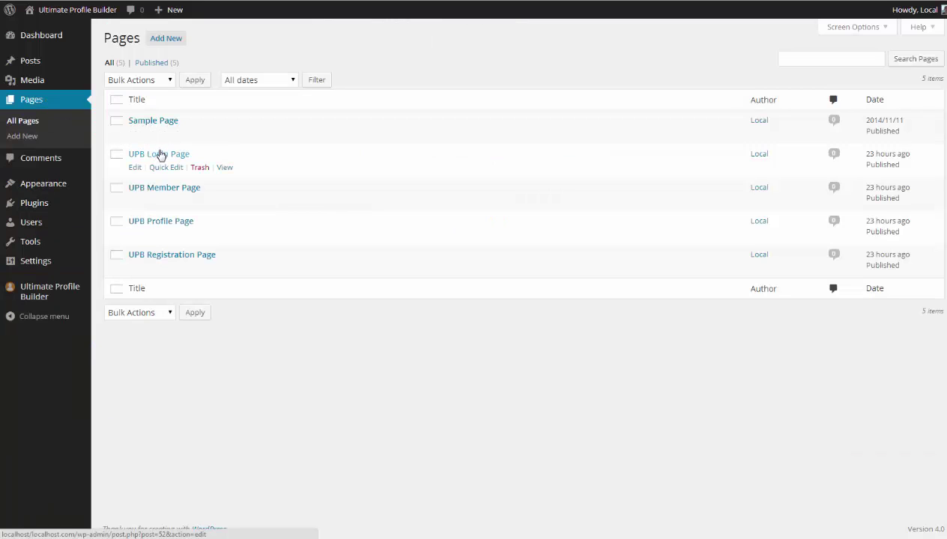
{"action": "left_click", "coordinate": [158, 153]}
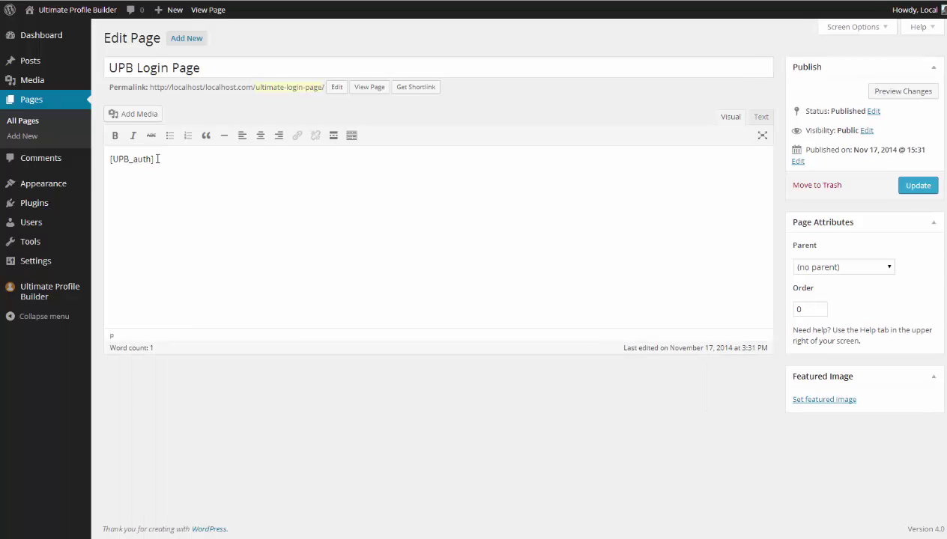
{"action": "left_click", "coordinate": [17, 121]}
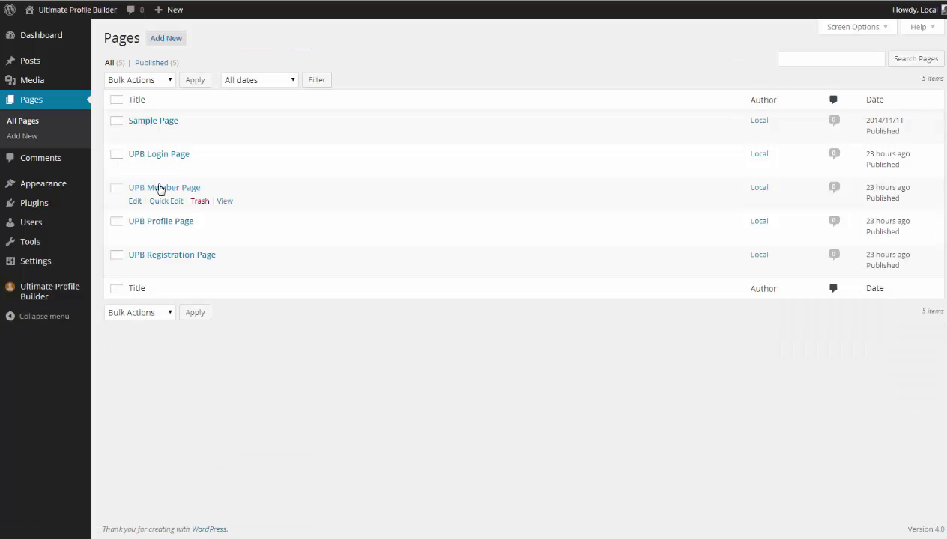
{"action": "left_click", "coordinate": [158, 188]}
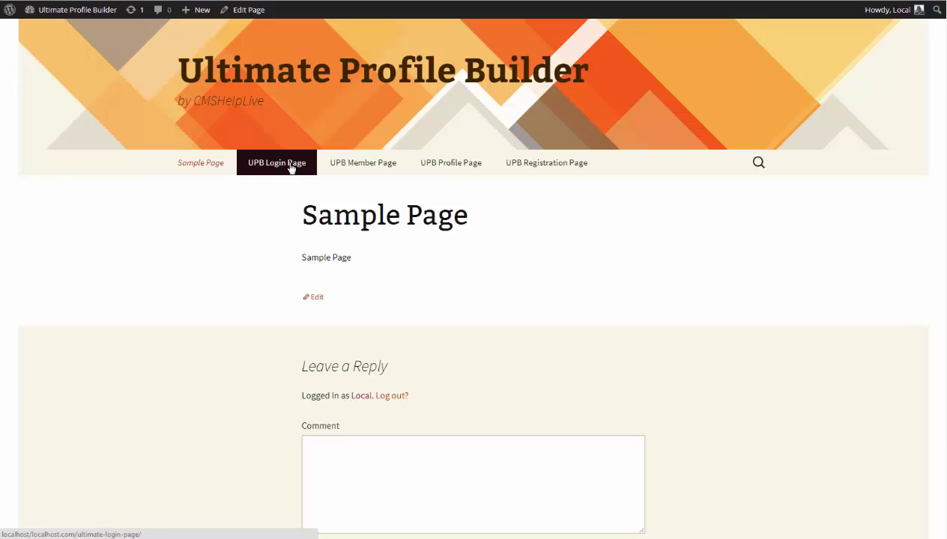
Log out on the UPB Registration Page and enter the new user's username, e-mail, password and captcha.
{"action": "left_click", "coordinate": [533, 169]}
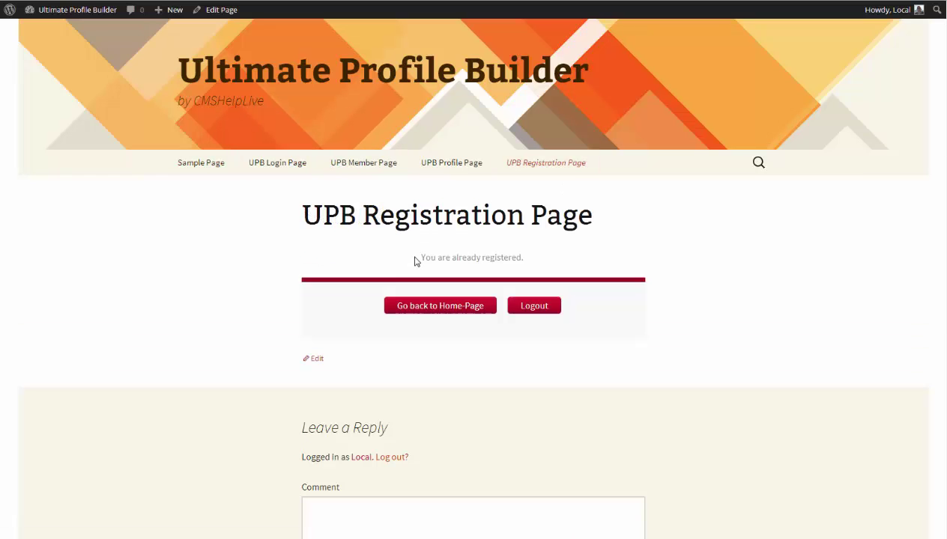
{"action": "left_click", "coordinate": [524, 308]}
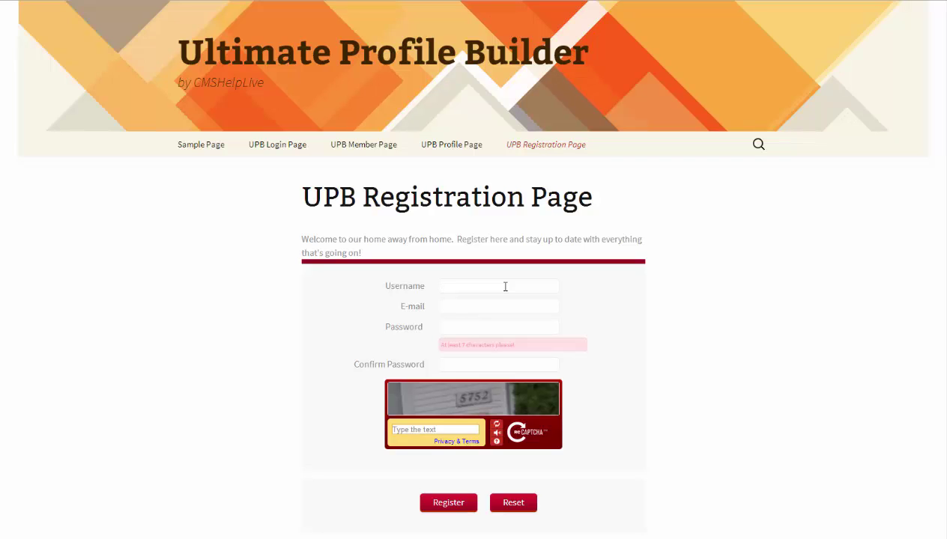
{"action": "type", "text": "Liam"}
{"action": "type", "text": "l"}
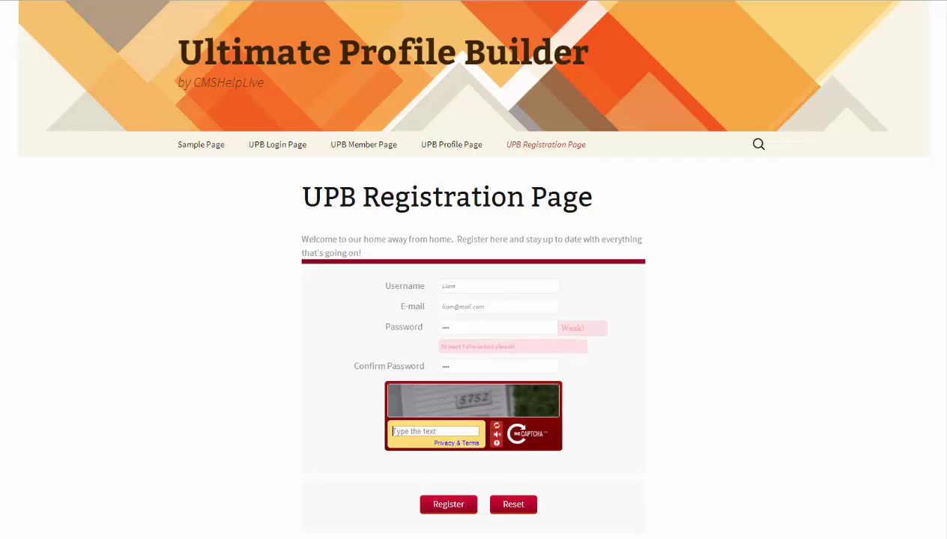
{"action": "type", "text": "5752"}
{"action": "scroll", "coordinate": [473, 468], "scroll_direction": "down", "scroll_amount": 1}
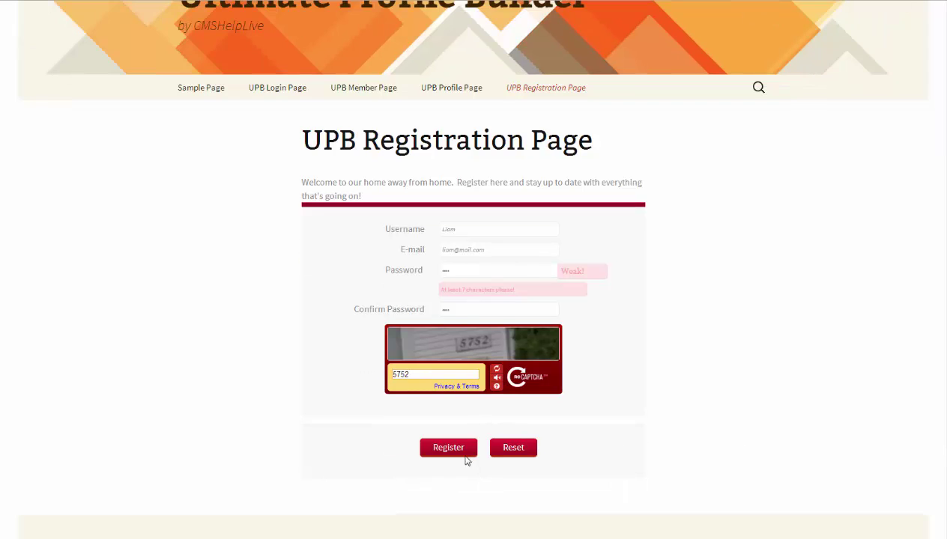
Submit the registration, log in with the new account's username, and reopen the UPB Login Page.
{"action": "left_click", "coordinate": [459, 456]}
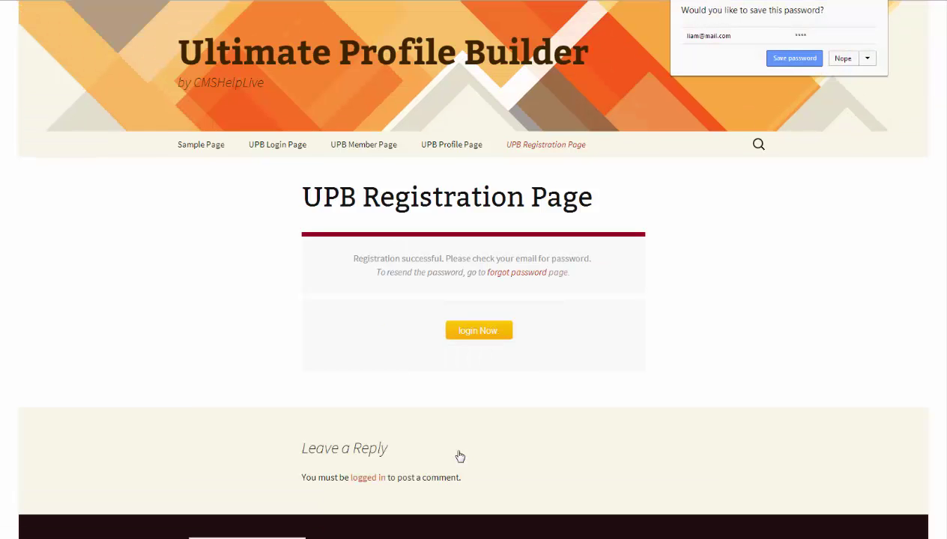
{"action": "left_click", "coordinate": [843, 59]}
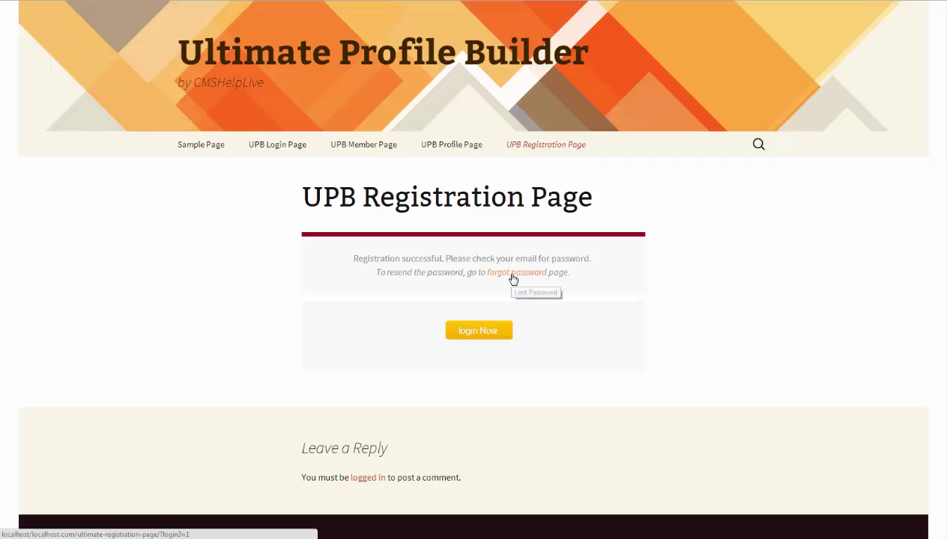
{"action": "left_click", "coordinate": [481, 336]}
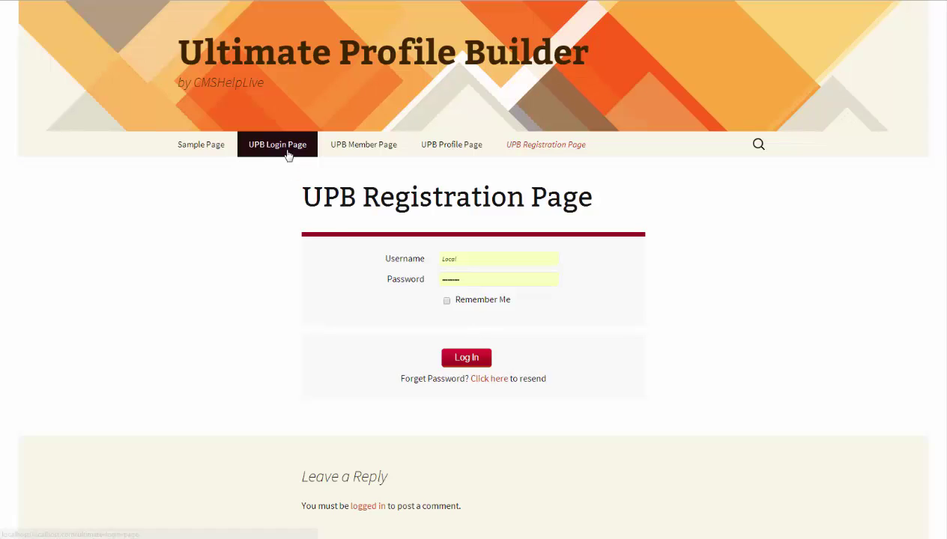
{"action": "left_click", "coordinate": [481, 263]}
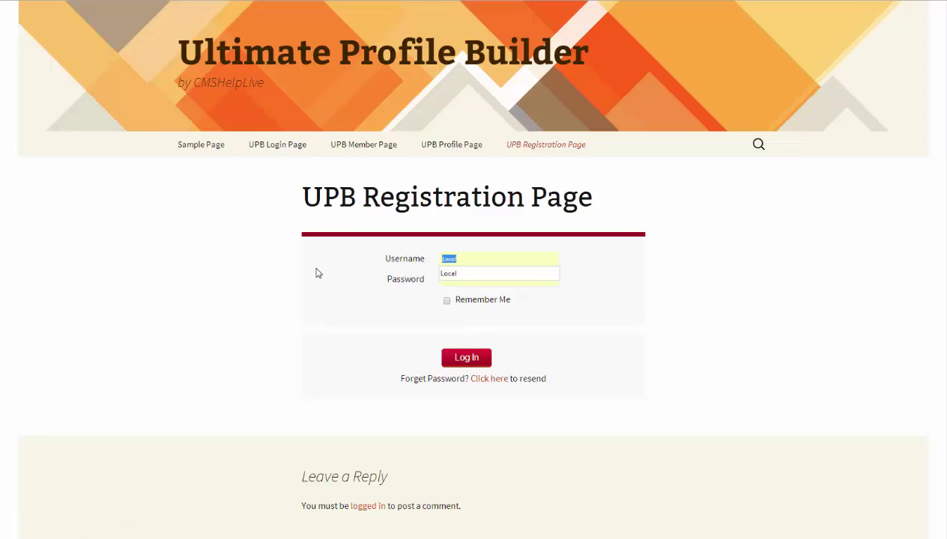
{"action": "type", "text": "Lio"}
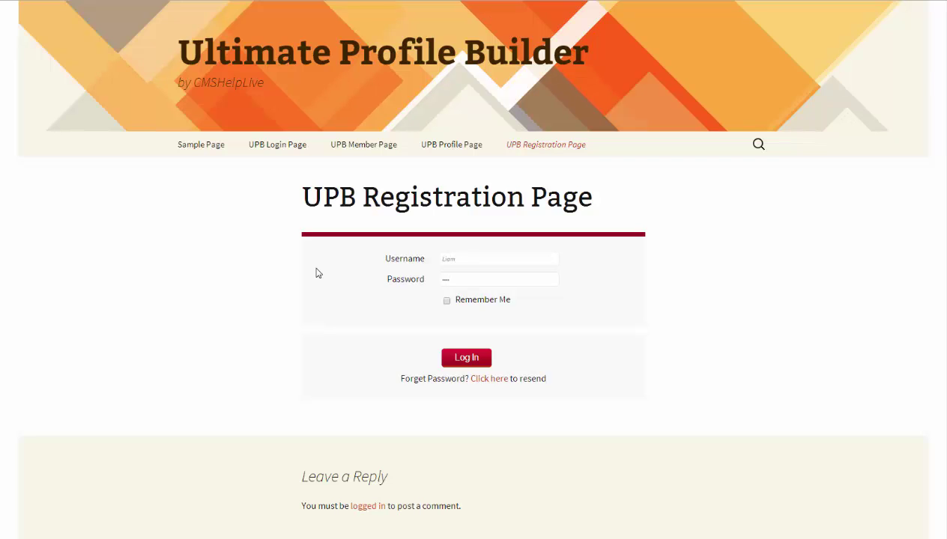
{"action": "left_click", "coordinate": [463, 358]}
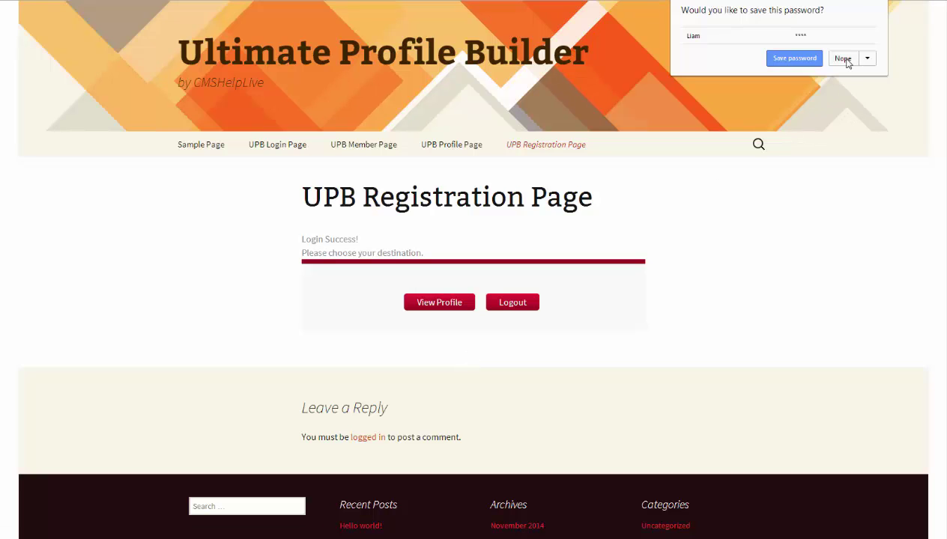
{"action": "left_click", "coordinate": [844, 59]}
{"action": "left_click", "coordinate": [278, 147]}
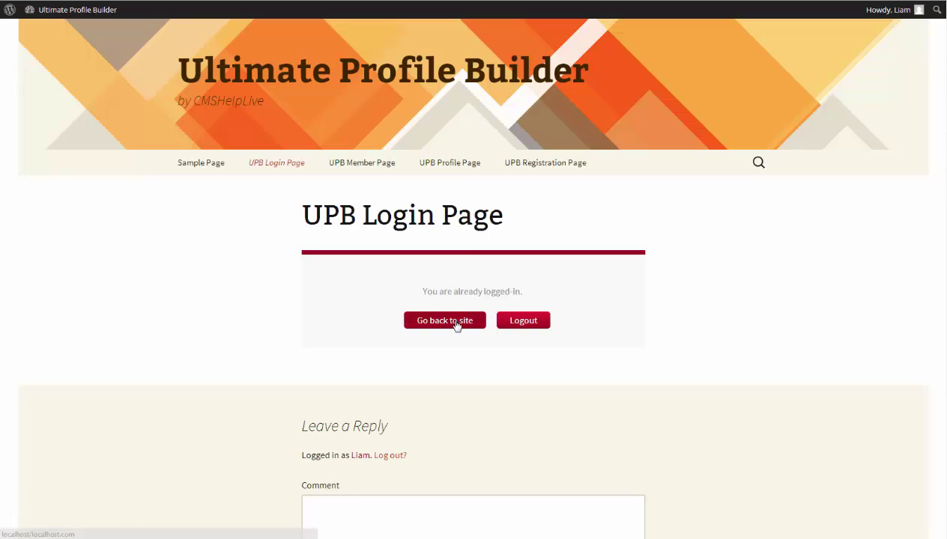
Edit the UPB profile to complete the member's first name and enter their website address.
{"action": "left_click", "coordinate": [462, 170]}
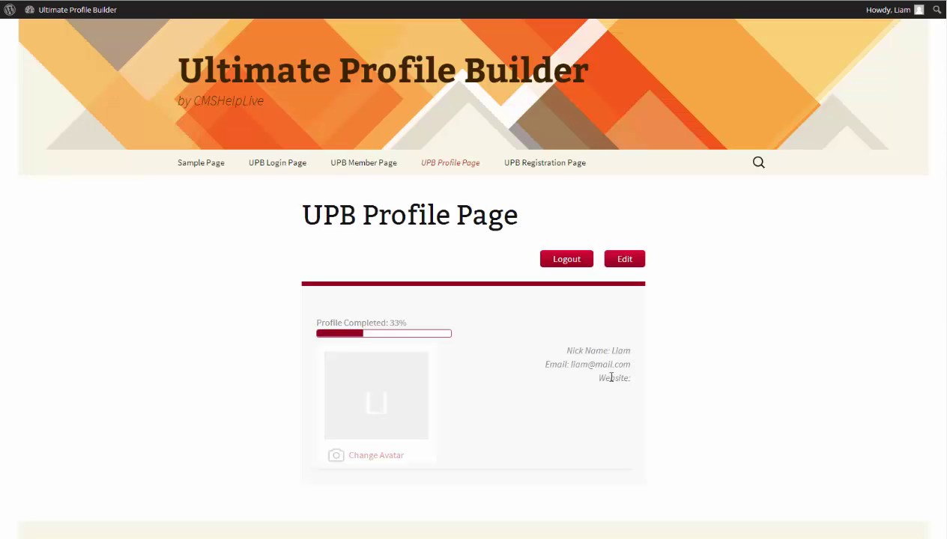
{"action": "scroll", "coordinate": [501, 362], "scroll_direction": "down", "scroll_amount": 1}
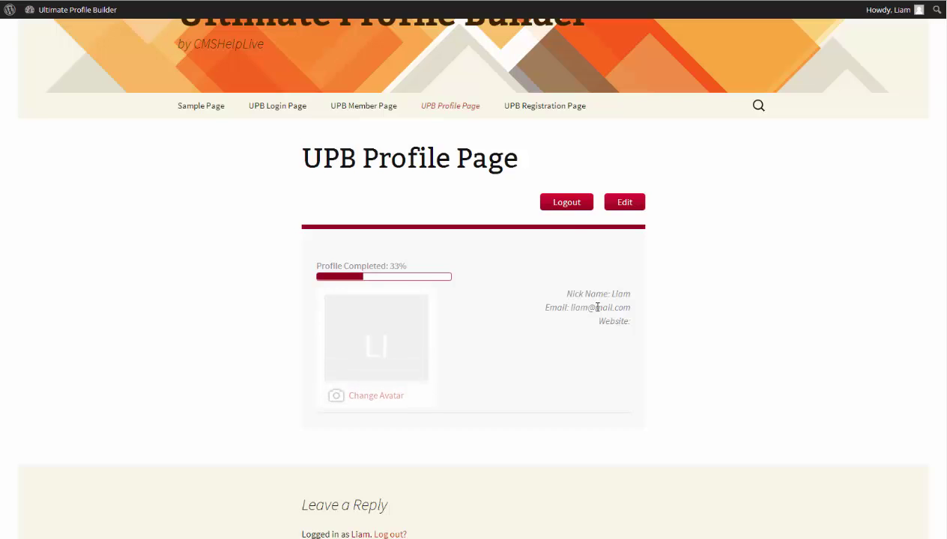
{"action": "left_click", "coordinate": [624, 204]}
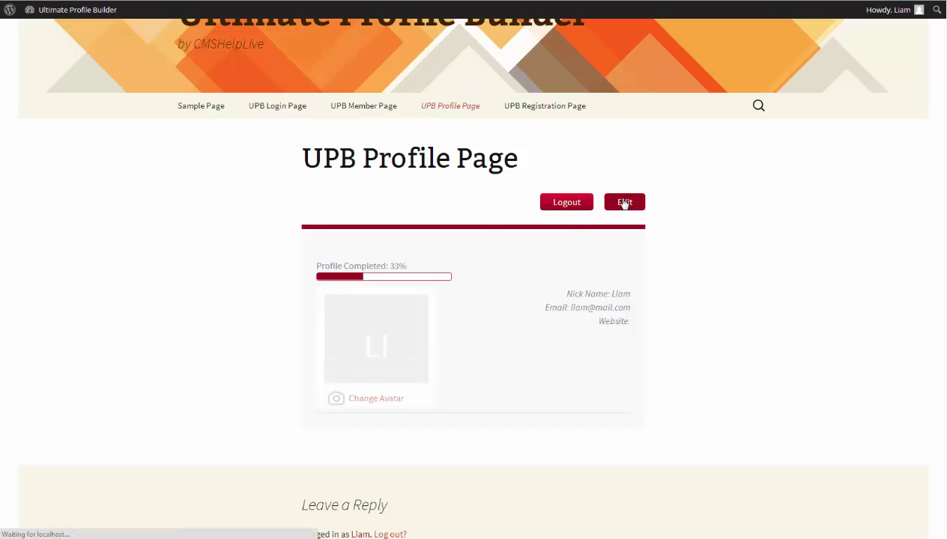
{"action": "scroll", "coordinate": [221, 313], "scroll_direction": "down", "scroll_amount": 2}
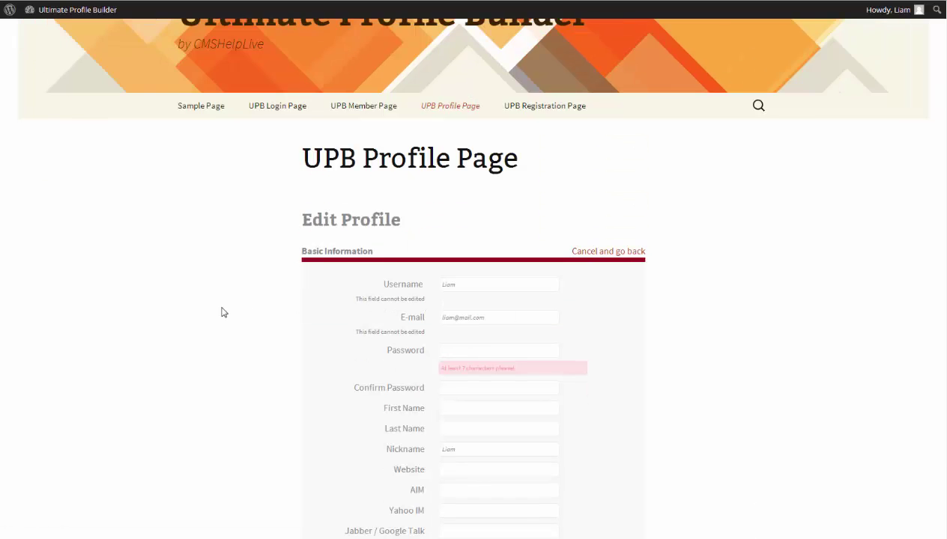
{"action": "scroll", "coordinate": [221, 312], "scroll_direction": "down", "scroll_amount": 2}
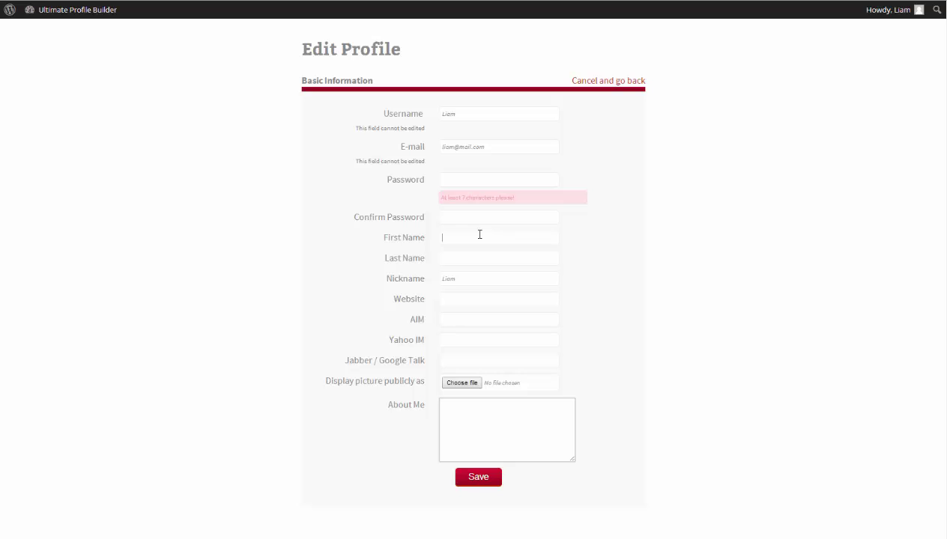
{"action": "type", "text": "iam"}
{"action": "left_click", "coordinate": [475, 278]}
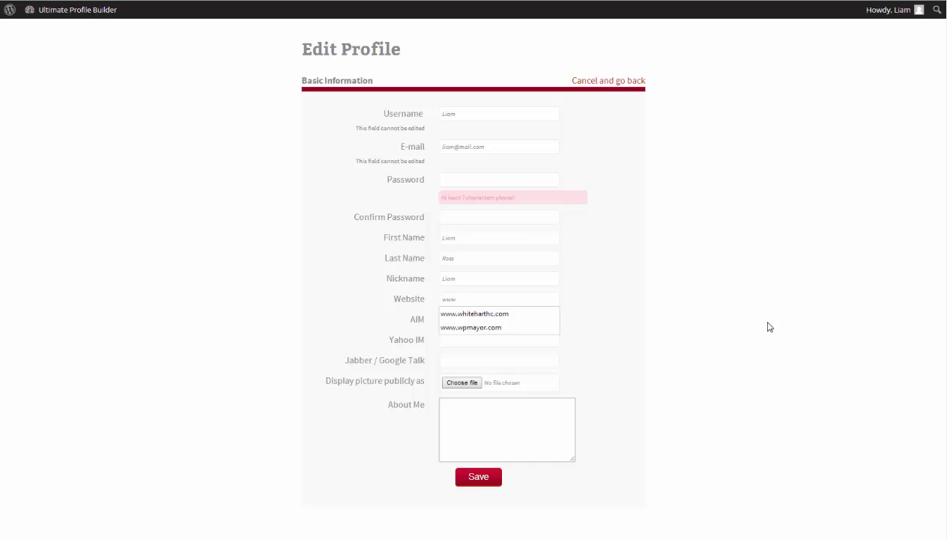
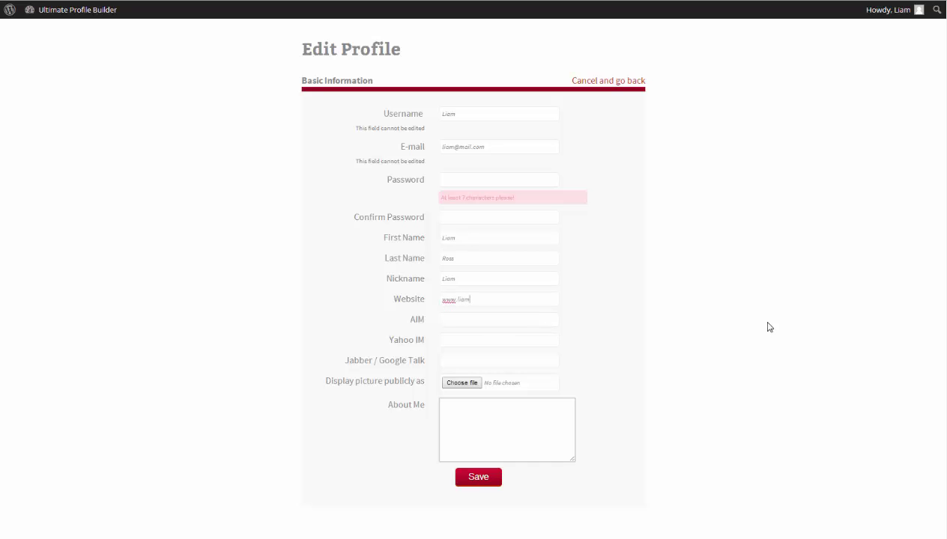
{"action": "left_click", "coordinate": [463, 316]}
Choose Mark.jpg as the profile picture.
{"action": "left_click", "coordinate": [457, 341]}
{"action": "left_click", "coordinate": [456, 383]}
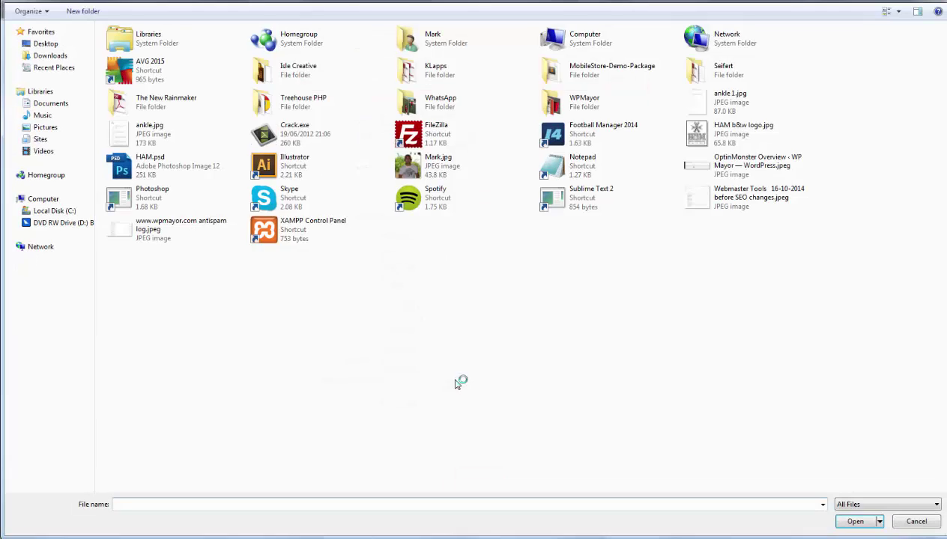
{"action": "left_click", "coordinate": [429, 174]}
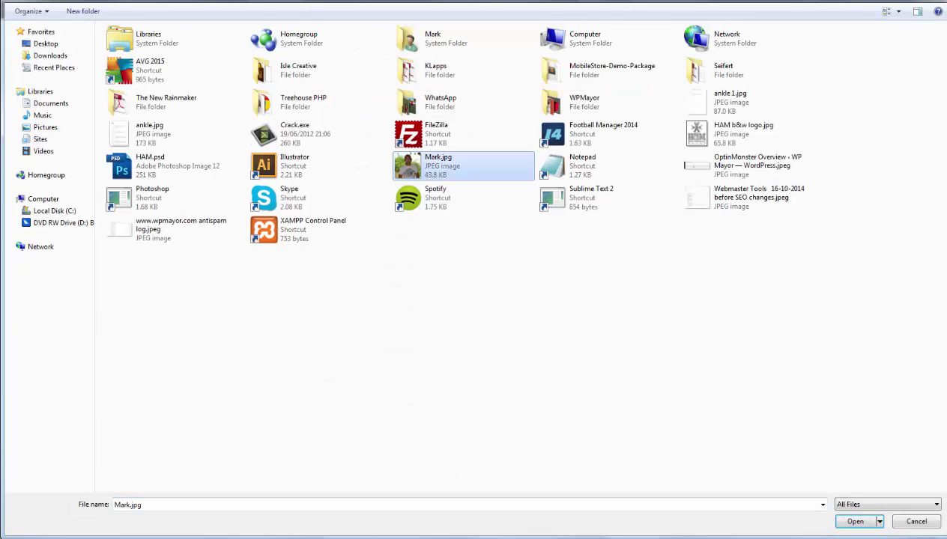
{"action": "left_click", "coordinate": [856, 522]}
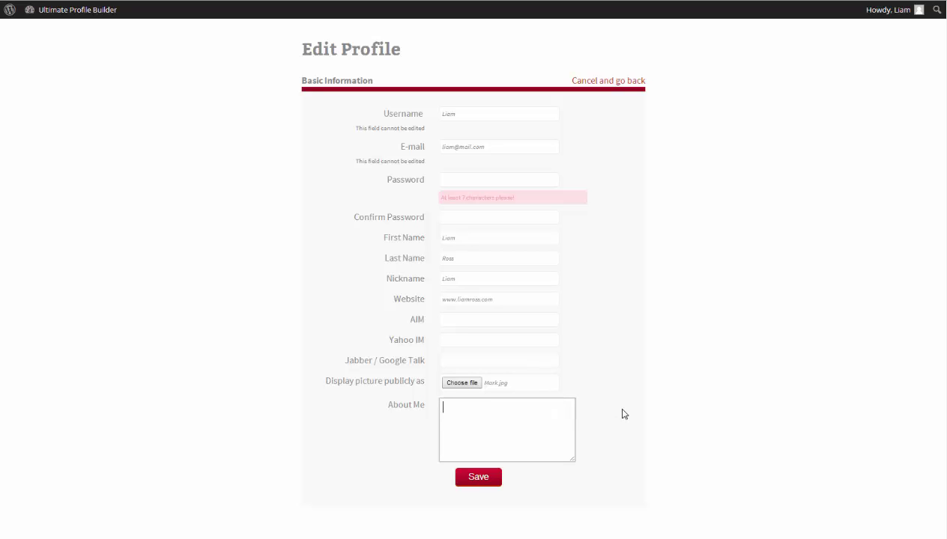
Enter a short About Me greeting, save, and review the 100% complete profile.
{"action": "type", "text": "Hi, I'm Liam."}
{"action": "left_click", "coordinate": [479, 479]}
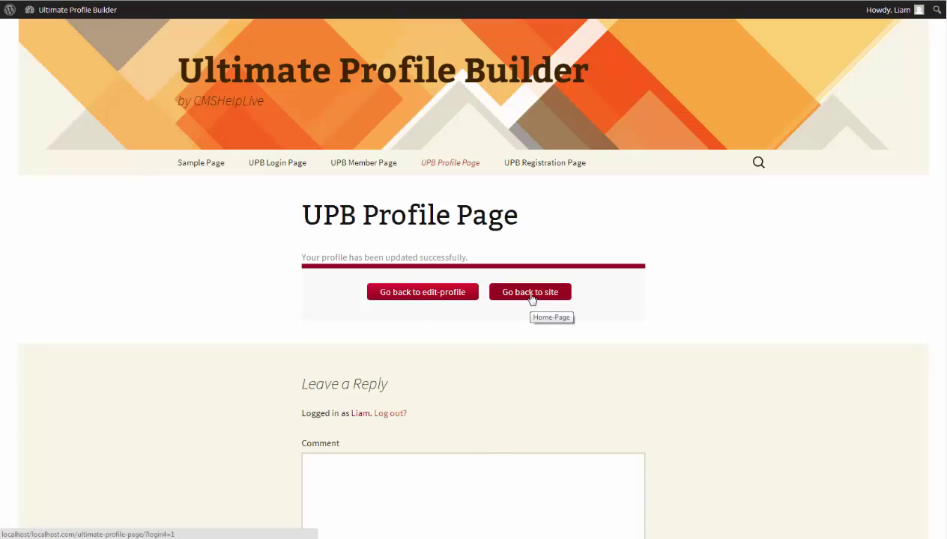
{"action": "left_click", "coordinate": [530, 293]}
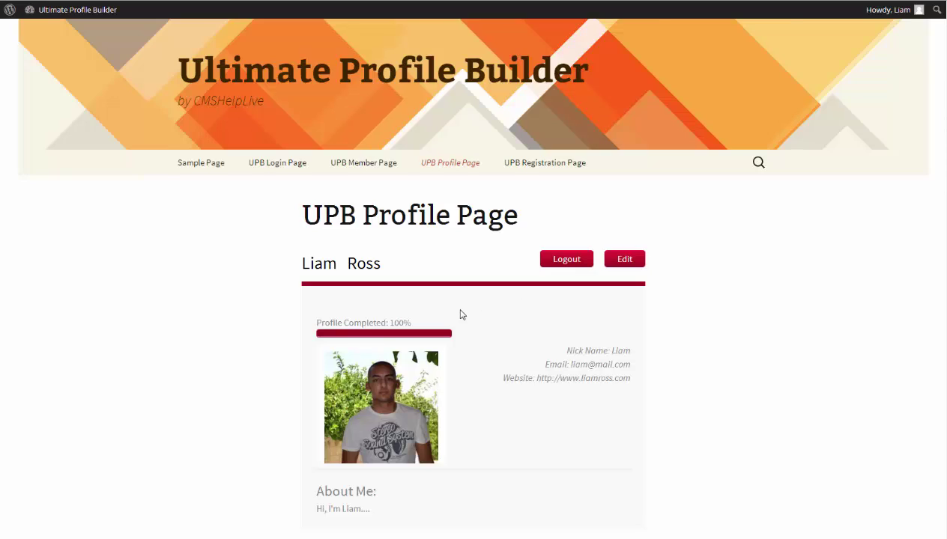
{"action": "scroll", "coordinate": [461, 314], "scroll_direction": "down", "scroll_amount": 1}
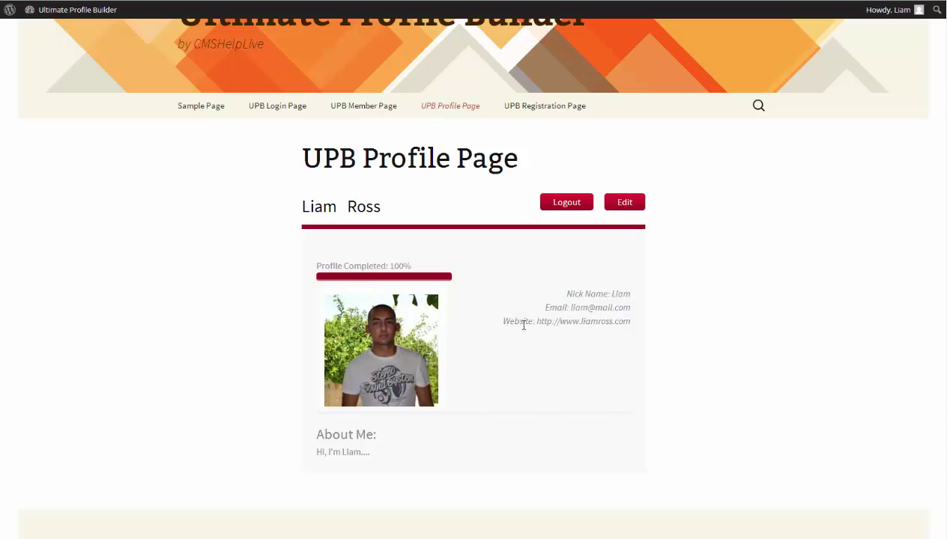
{"action": "scroll", "coordinate": [387, 417], "scroll_direction": "down", "scroll_amount": 1}
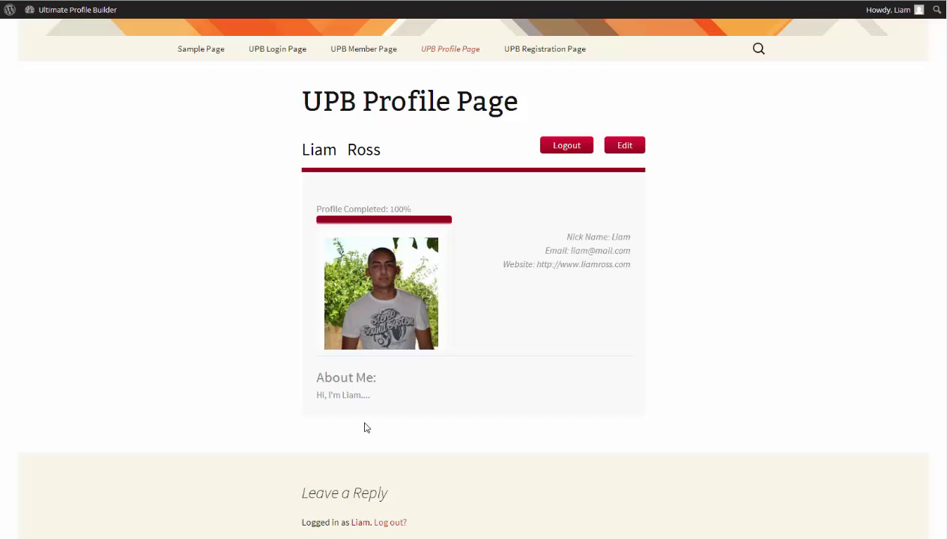
{"action": "scroll", "coordinate": [364, 428], "scroll_direction": "up", "scroll_amount": 1}
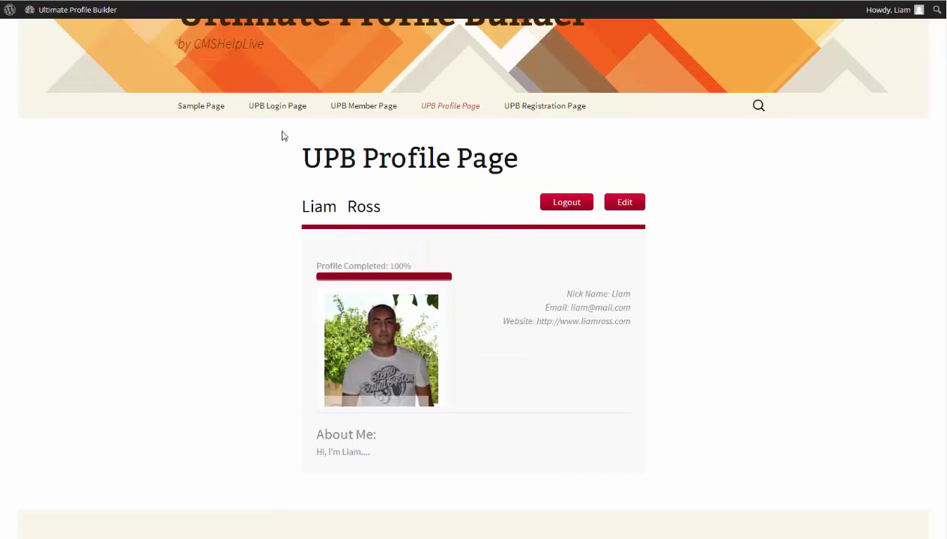
Browse pages 2 and 3 of the UPB Member Page directory.
{"action": "left_click", "coordinate": [361, 113]}
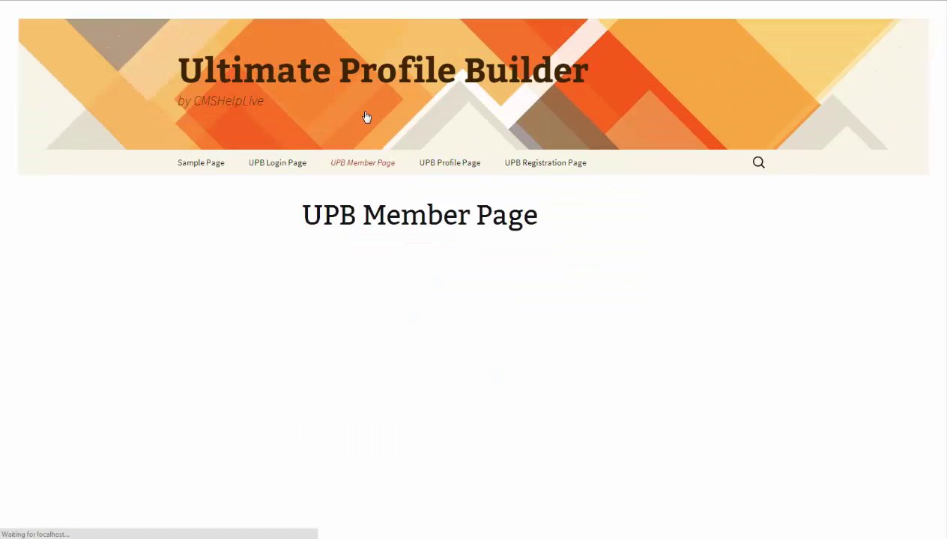
{"action": "scroll", "coordinate": [285, 217], "scroll_direction": "down", "scroll_amount": 2}
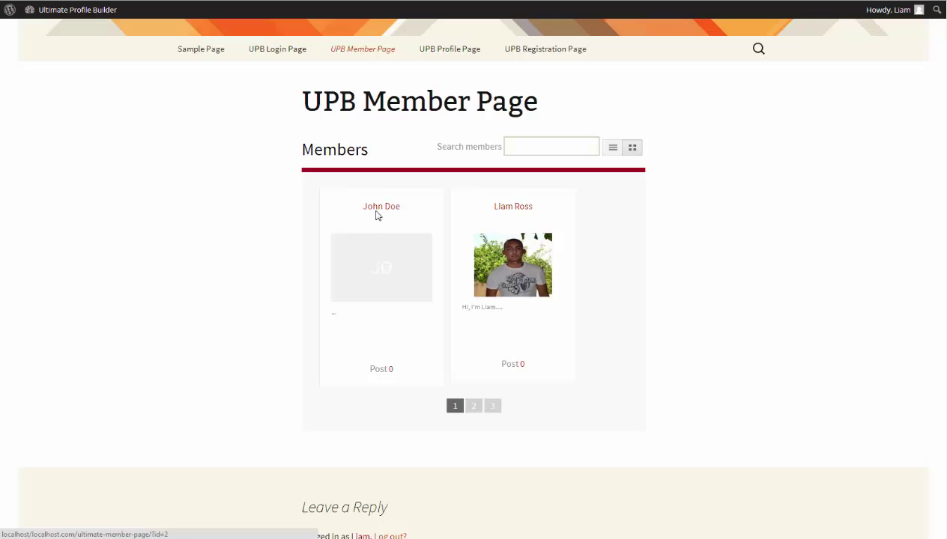
{"action": "left_click", "coordinate": [474, 408]}
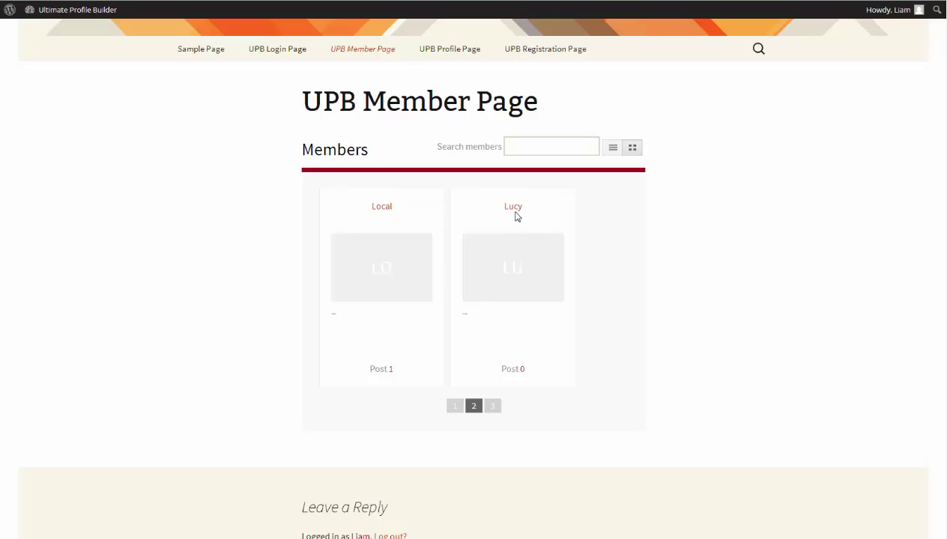
{"action": "left_click", "coordinate": [492, 406]}
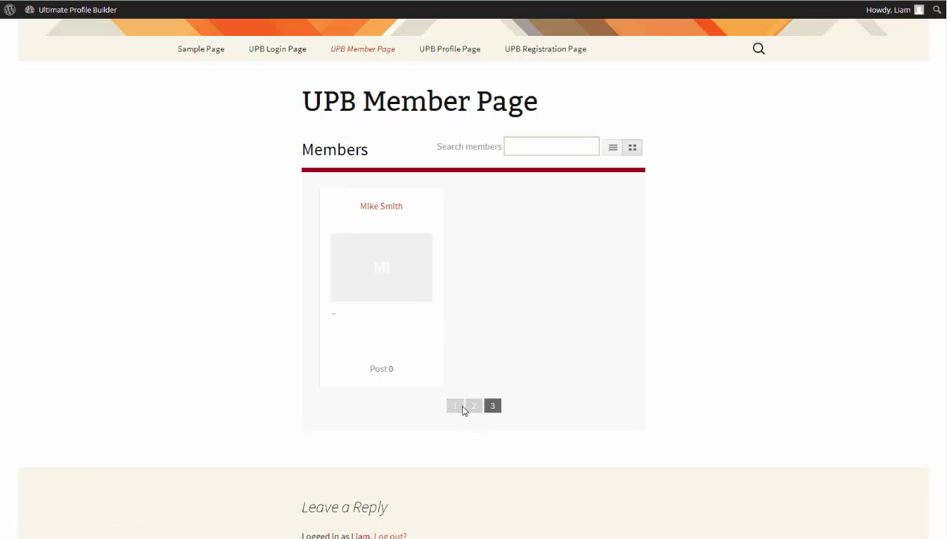
{"action": "left_click", "coordinate": [472, 406]}
View another member's profile details, then go to the Sample Page.
{"action": "left_click", "coordinate": [382, 208]}
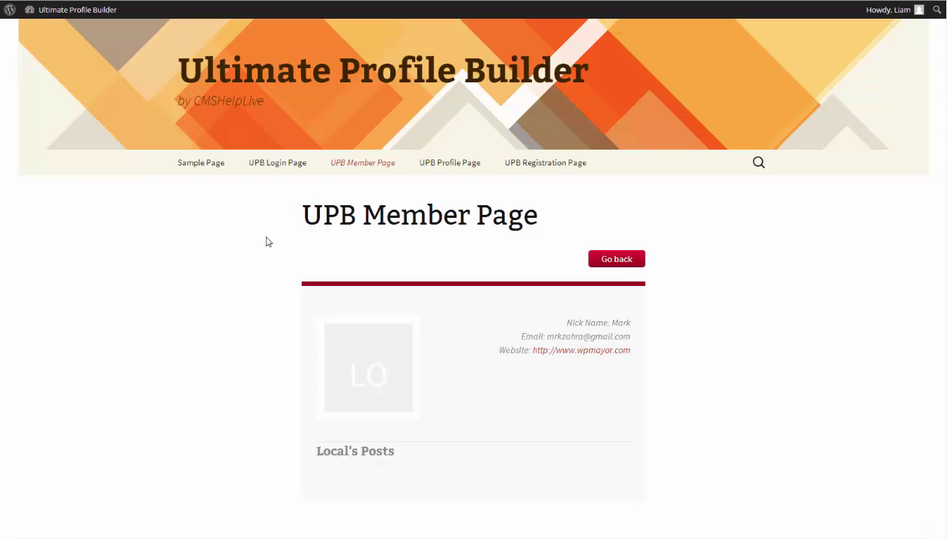
{"action": "scroll", "coordinate": [267, 241], "scroll_direction": "down", "scroll_amount": 3}
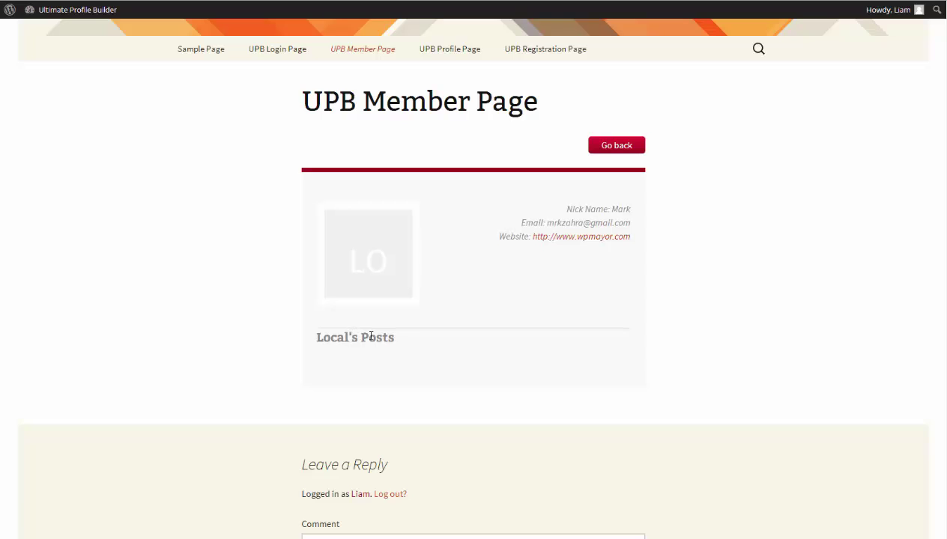
{"action": "scroll", "coordinate": [370, 391], "scroll_direction": "down", "scroll_amount": 1}
{"action": "scroll", "coordinate": [370, 393], "scroll_direction": "up", "scroll_amount": 1}
{"action": "left_click", "coordinate": [210, 49]}
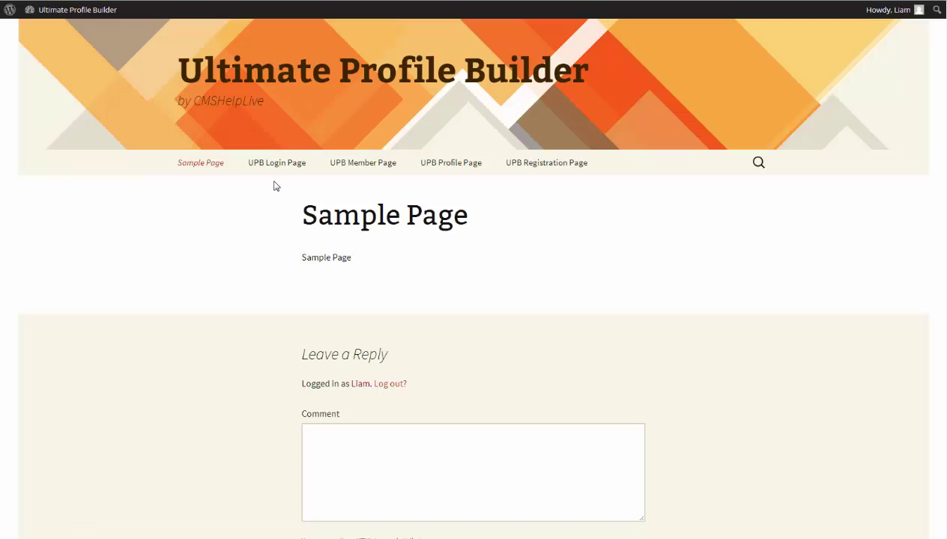